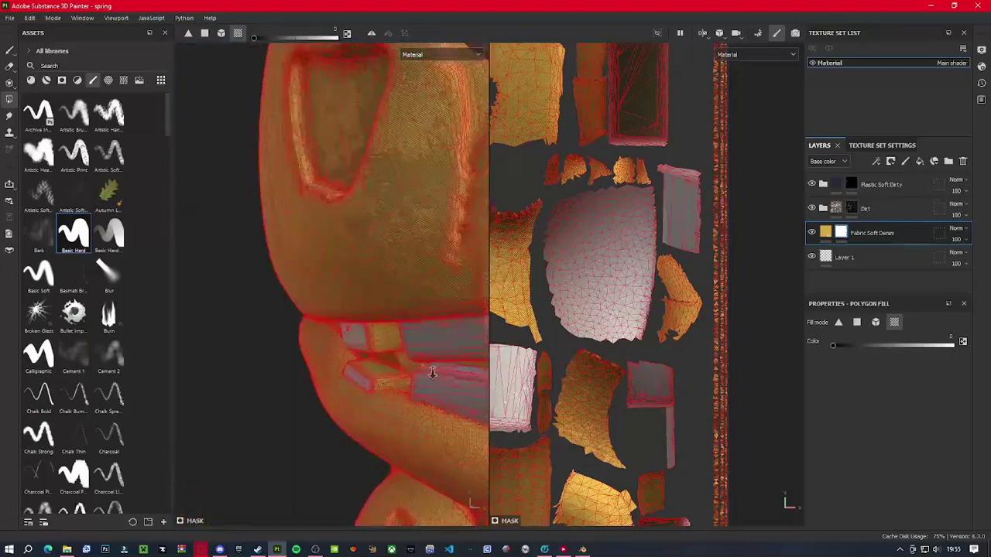
Polygon-fill the bear's nose faces with the dark Plastic Soft Dirty material
left_click(204, 33)
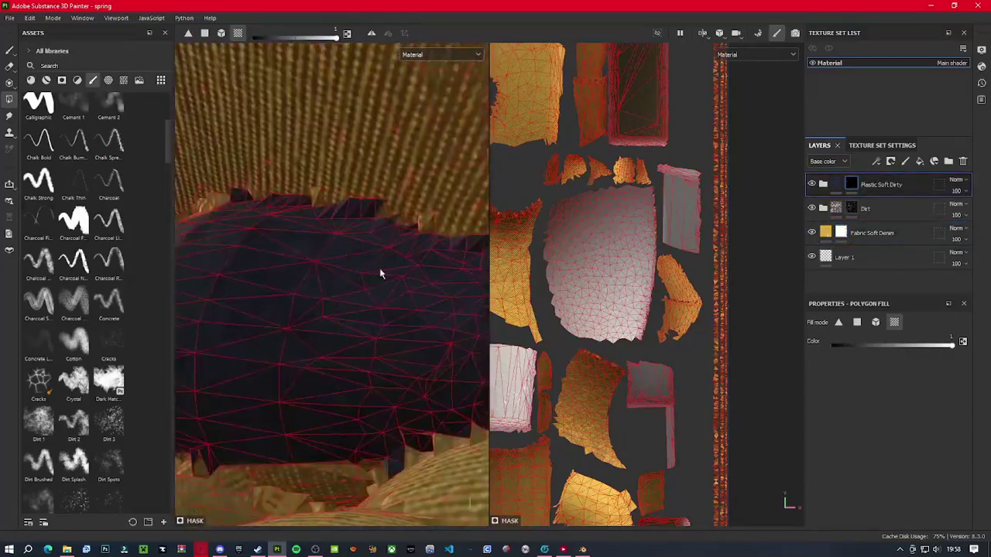
key("1")
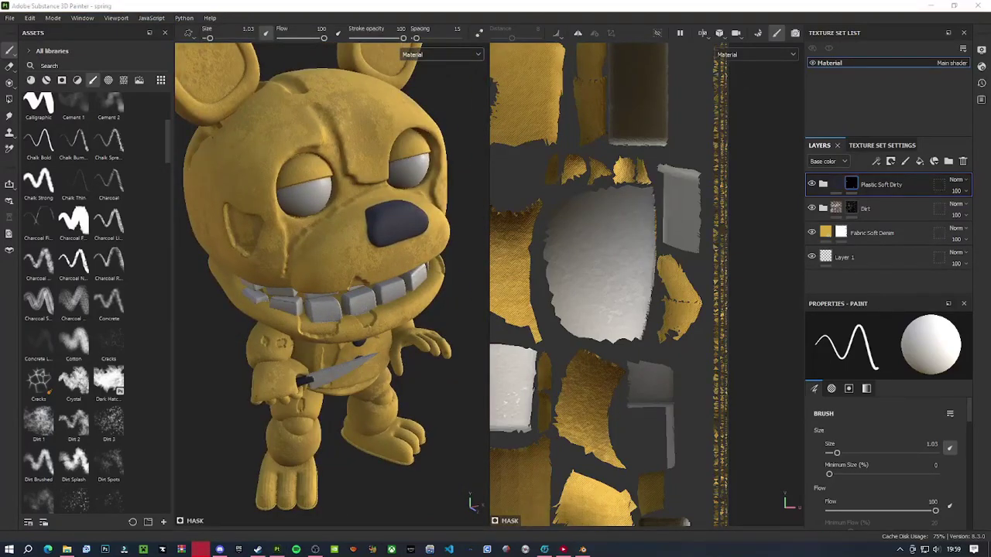
Darken the eye socket, add Plastic Rubber from a 'plast' search as a new layer, and save
left_click_drag(275, 159, 292, 319)
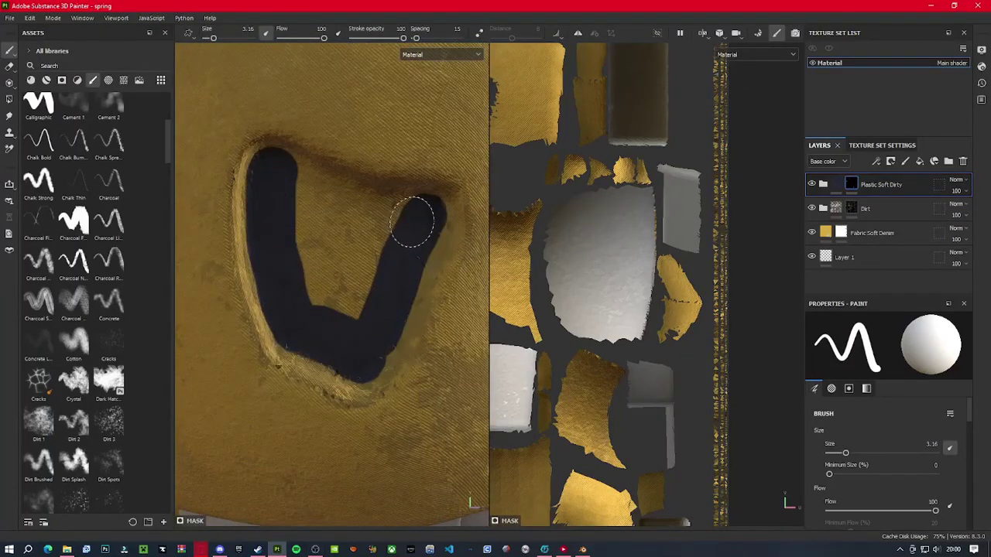
left_click_drag(413, 222, 394, 392, "alt")
left_click(46, 80)
type("plast")
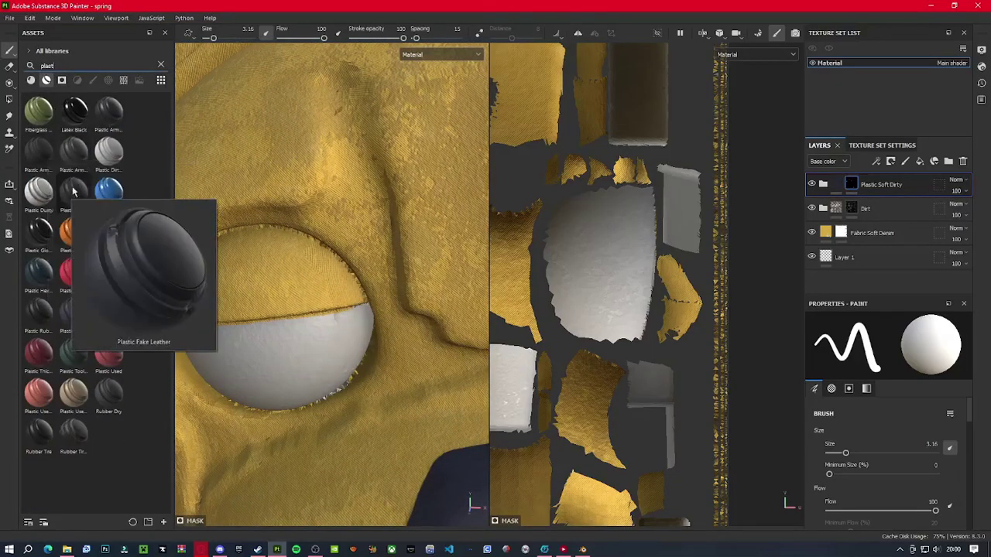
left_click_drag(39, 310, 341, 97)
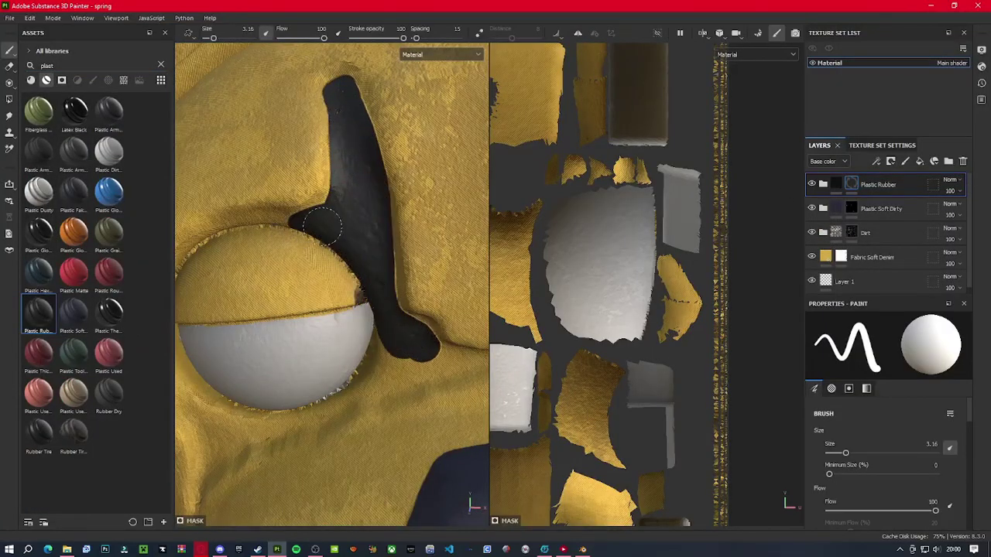
scroll(323, 224, "down", 5)
scroll(407, 189, "up", 5)
key("ctrl+s")
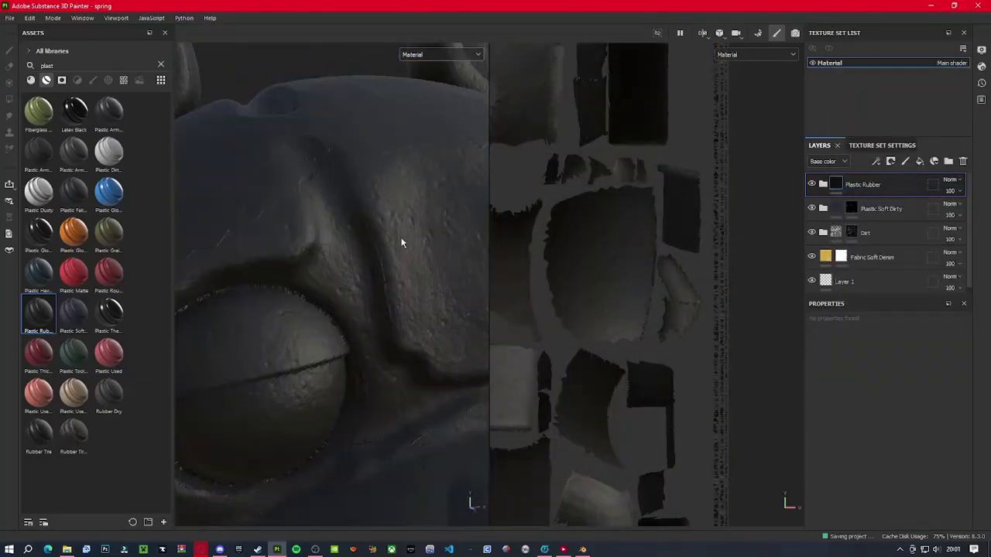
Paint dark rubber stains around the bear's eye
middle_click_drag(339, 306, 252, 159, "alt")
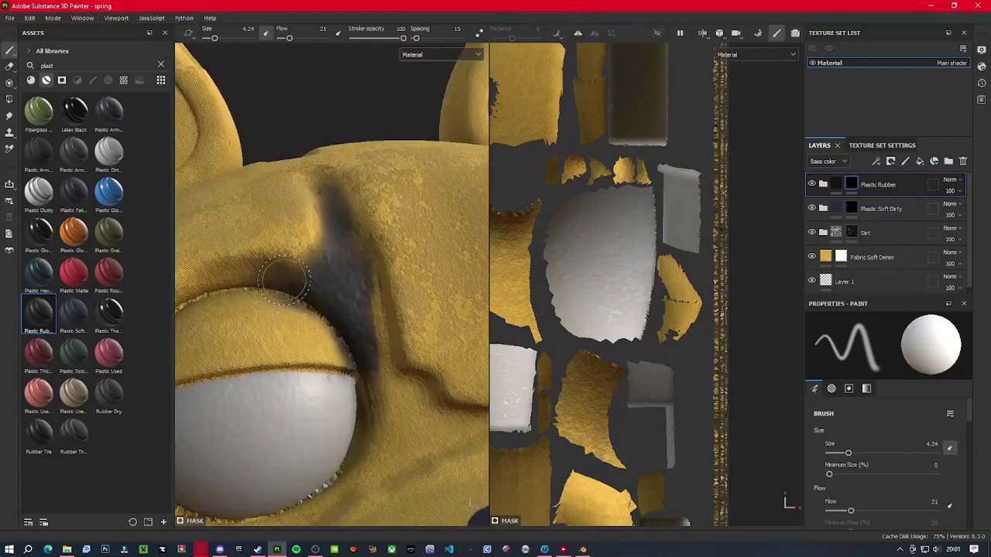
right_click_drag(268, 329, 279, 341, "ctrl")
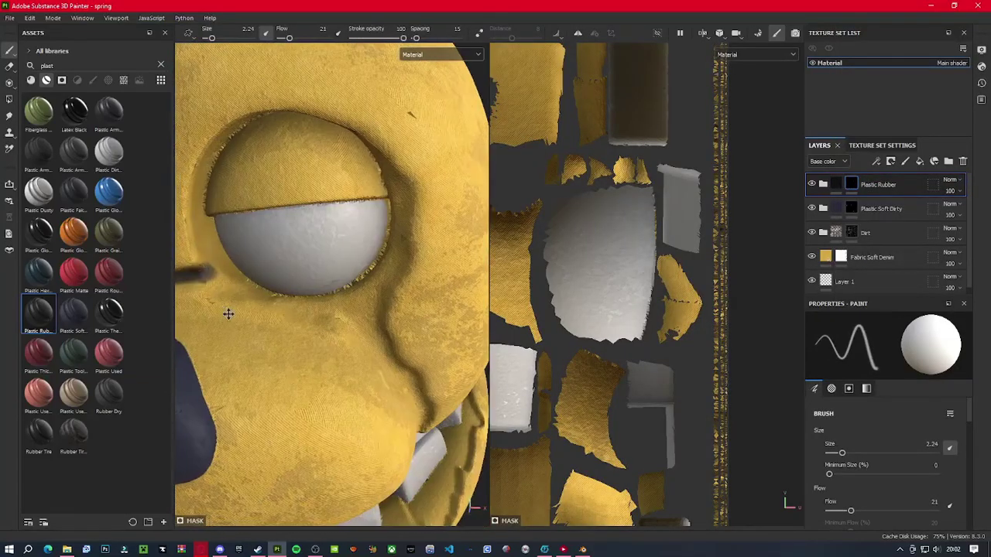
mouse_move(279, 340)
left_mouse_down("alt")
mouse_move(303, 310)
mouse_move(279, 364)
left_mouse_up("alt")
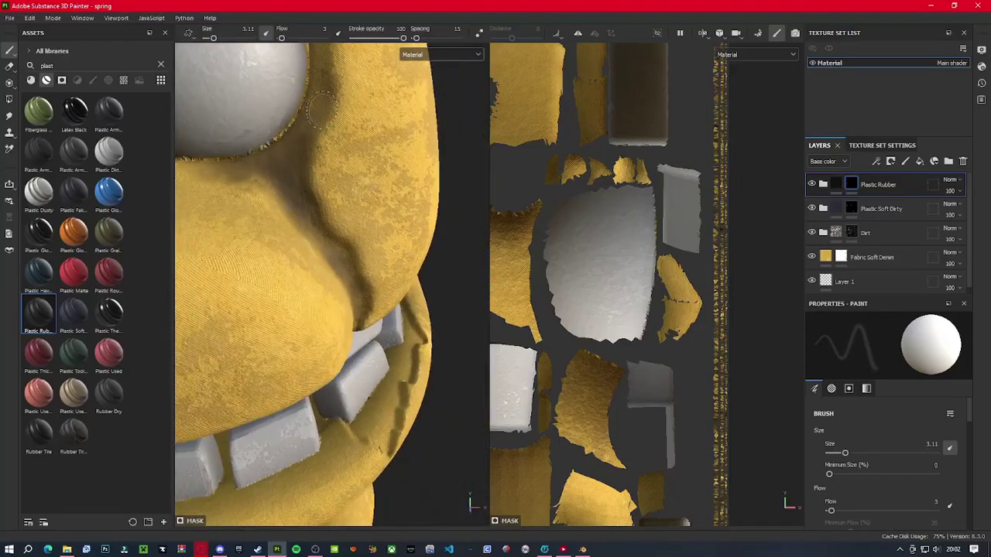
right_click_drag(279, 364, 273, 377, "ctrl")
left_click_drag(534, 232, 567, 147, "alt")
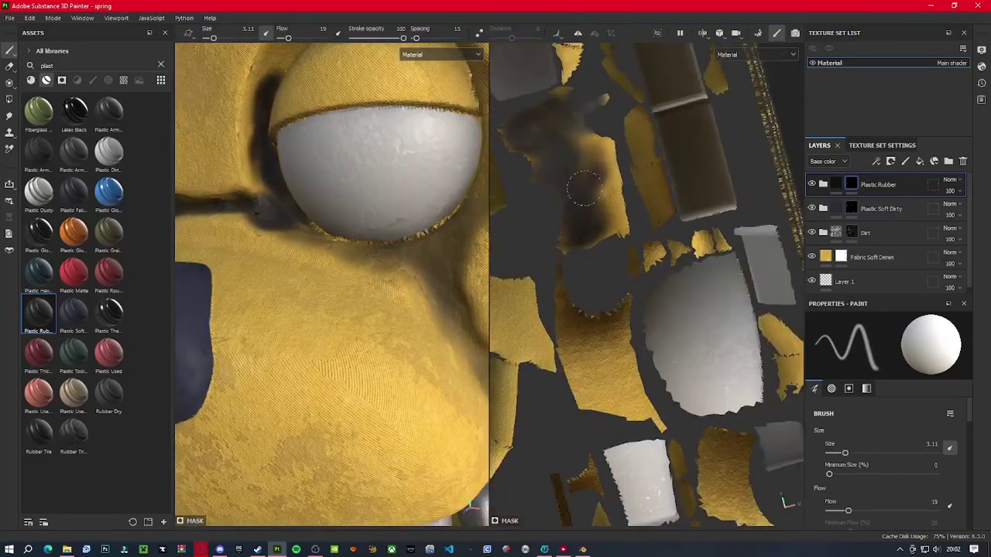
mouse_move(434, 233)
left_mouse_down("alt")
mouse_move(479, 188)
mouse_move(315, 226)
left_mouse_up("alt")
left_click_drag(293, 37, 295, 37)
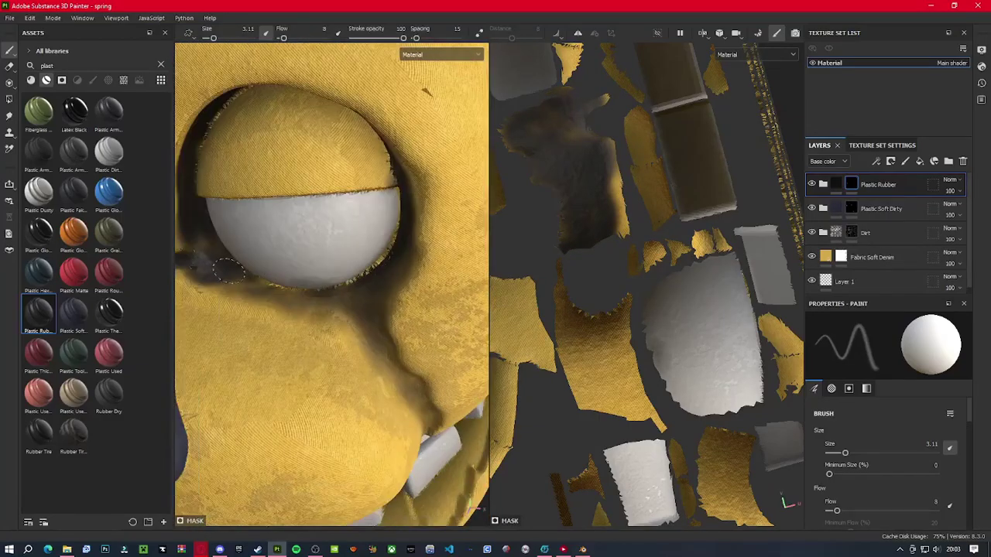
mouse_move(294, 309)
left_mouse_down("alt")
mouse_move(249, 267)
mouse_move(361, 189)
left_mouse_up("alt")
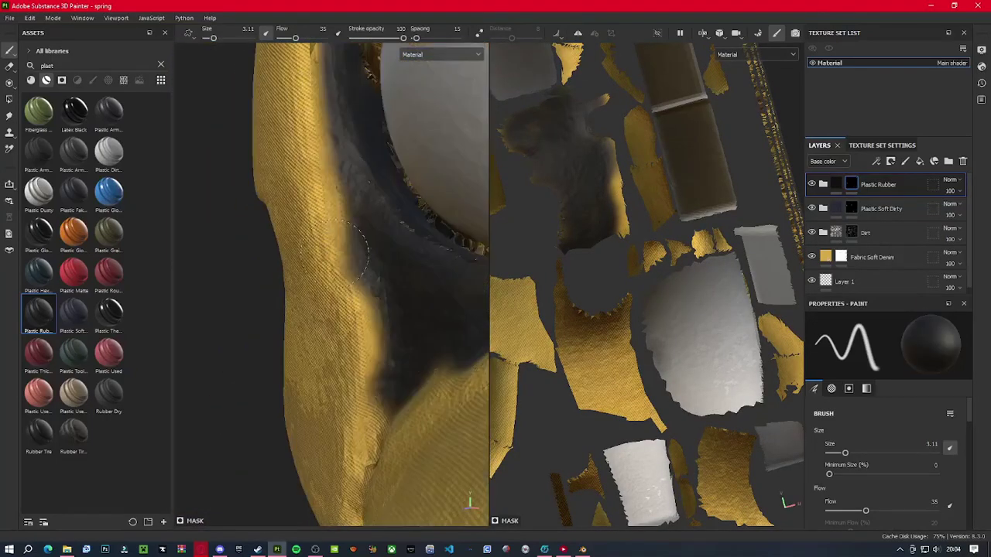
Paint a dark rubber stain beneath the tooth and along the lip
left_click_drag(357, 249, 325, 263, "alt")
mouse_move(348, 271)
right_mouse_down("ctrl")
mouse_move(310, 295)
mouse_move(351, 298)
right_mouse_up("ctrl")
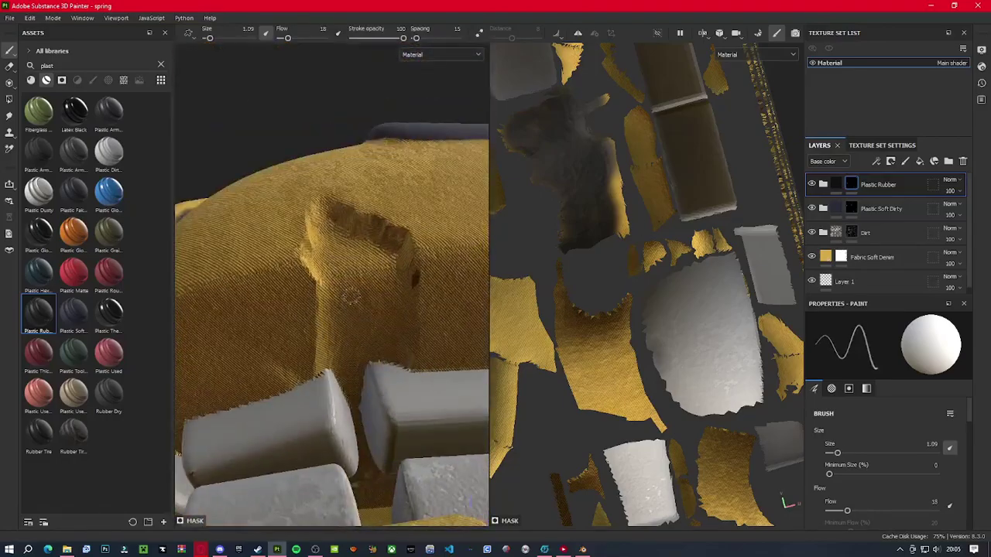
left_click_drag(352, 291, 391, 261, "alt")
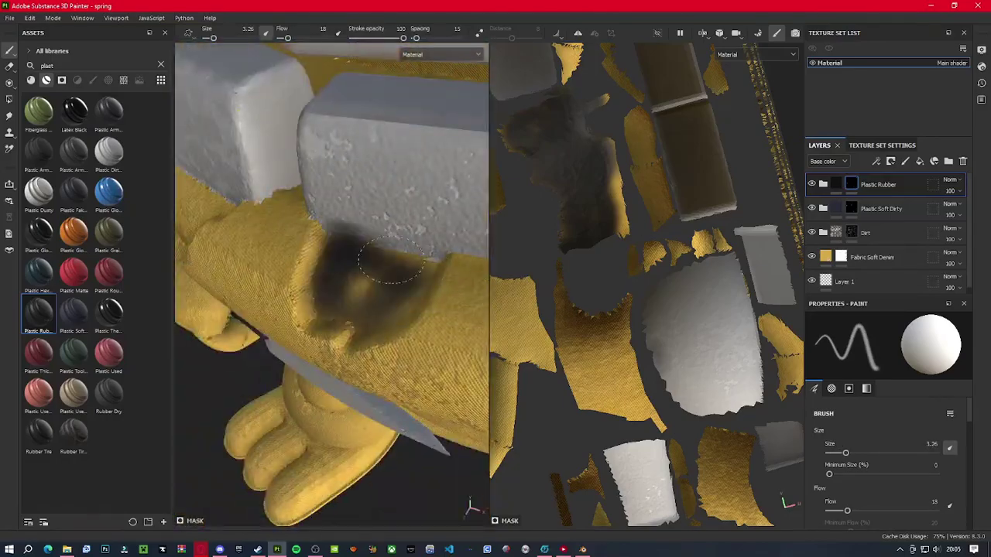
mouse_move(316, 236)
left_mouse_down("alt")
mouse_move(333, 232)
mouse_move(325, 247)
left_mouse_up("alt")
left_click_drag(224, 263, 426, 271)
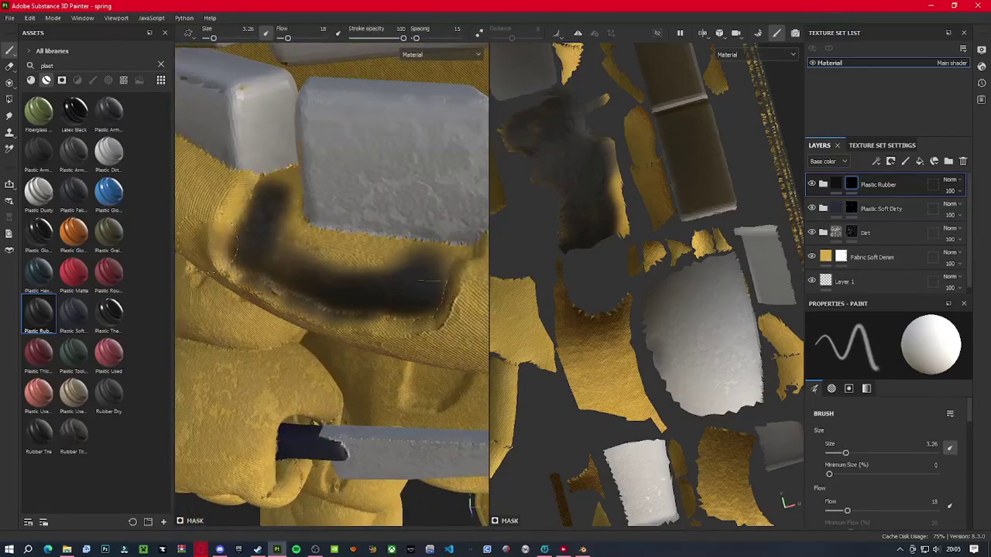
mouse_move(349, 256)
left_mouse_down("alt")
mouse_move(340, 224)
mouse_move(325, 240)
left_mouse_up("alt")
mouse_move(325, 240)
right_mouse_down("alt")
mouse_move(309, 254)
mouse_move(326, 233)
right_mouse_up("alt")
left_click(871, 258)
left_click(913, 494)
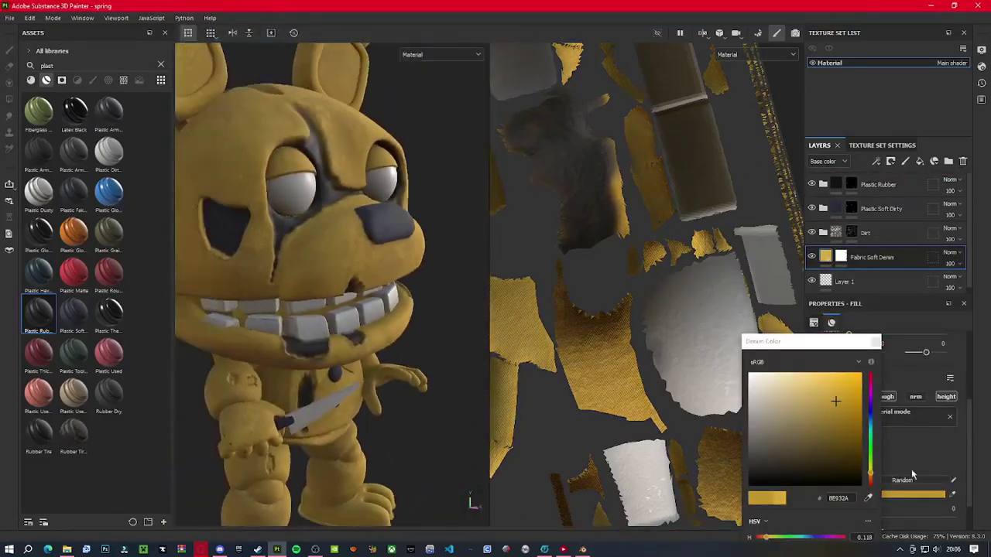
Shift the Fabric Soft Denim colour to a deeper orange-gold
left_click_drag(840, 407, 836, 380)
left_click(851, 185)
key("1")
scroll(274, 269, "up", 5)
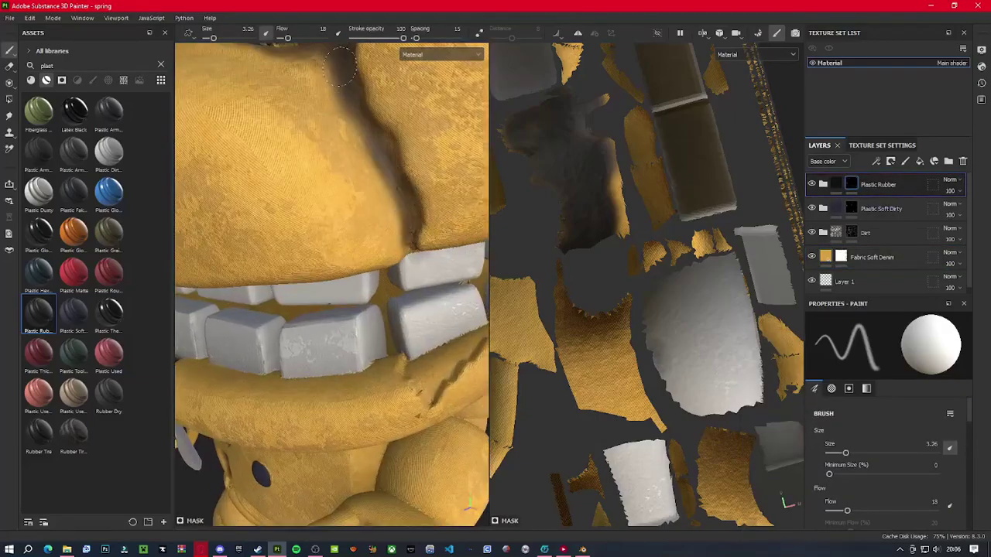
scroll(274, 269, "up", 5)
mouse_move(274, 269)
left_mouse_down("alt")
mouse_move(261, 259)
mouse_move(248, 288)
mouse_move(255, 279)
mouse_move(469, 503)
left_mouse_up("alt")
mouse_move(325, 263)
left_mouse_down("alt")
mouse_move(310, 255)
mouse_move(255, 274)
mouse_move(333, 253)
mouse_move(354, 222)
left_mouse_up("alt")
Paint a broad dark rubber stain across the floor of the mouth
left_click(840, 257)
key("4")
key("1")
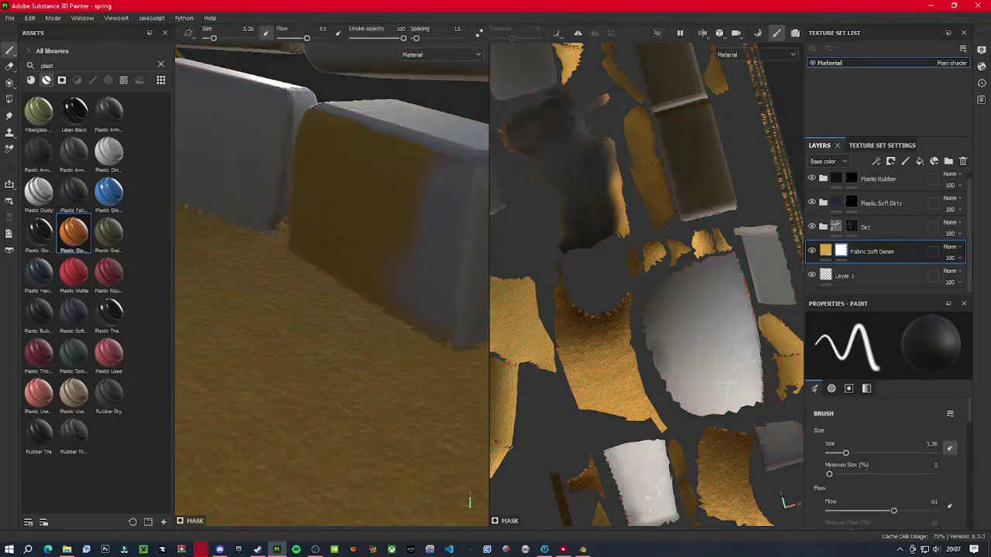
mouse_move(449, 271)
left_mouse_down("alt")
mouse_move(349, 232)
mouse_move(284, 162)
mouse_move(190, 116)
left_mouse_up("alt")
key("4")
key("1")
left_click(442, 55)
left_click(431, 58)
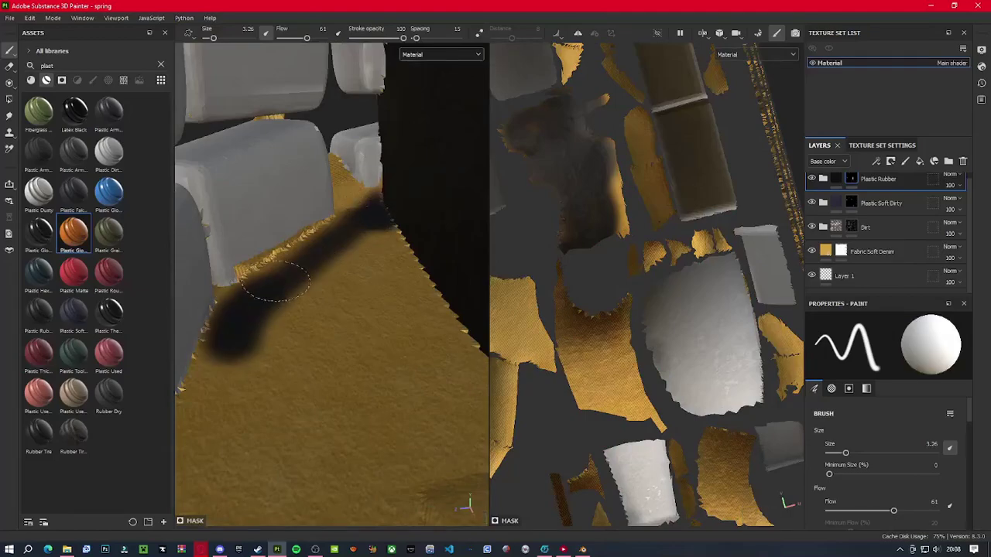
left_click_drag(354, 311, 261, 192, "alt")
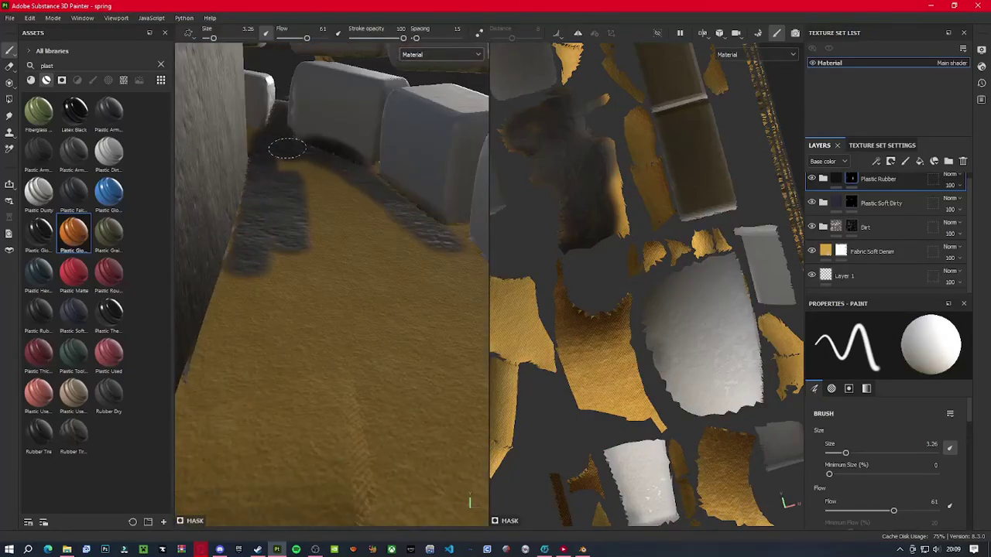
left_click_drag(287, 148, 296, 313)
mouse_move(410, 263)
left_mouse_down("alt")
mouse_move(365, 199)
mouse_move(391, 230)
mouse_move(469, 274)
mouse_move(260, 296)
mouse_move(302, 203)
mouse_move(332, 270)
mouse_move(315, 302)
mouse_move(310, 281)
mouse_move(392, 234)
mouse_move(387, 283)
mouse_move(277, 375)
left_mouse_up("alt")
Add dark rubber wear patches on the ear, cloth seam and body
mouse_move(358, 310)
left_mouse_down("alt")
mouse_move(341, 294)
mouse_move(325, 310)
mouse_move(309, 294)
mouse_move(325, 310)
mouse_move(392, 306)
mouse_move(269, 437)
left_mouse_up("alt")
mouse_move(358, 298)
left_mouse_down("alt")
mouse_move(321, 188)
mouse_move(347, 205)
left_mouse_up("alt")
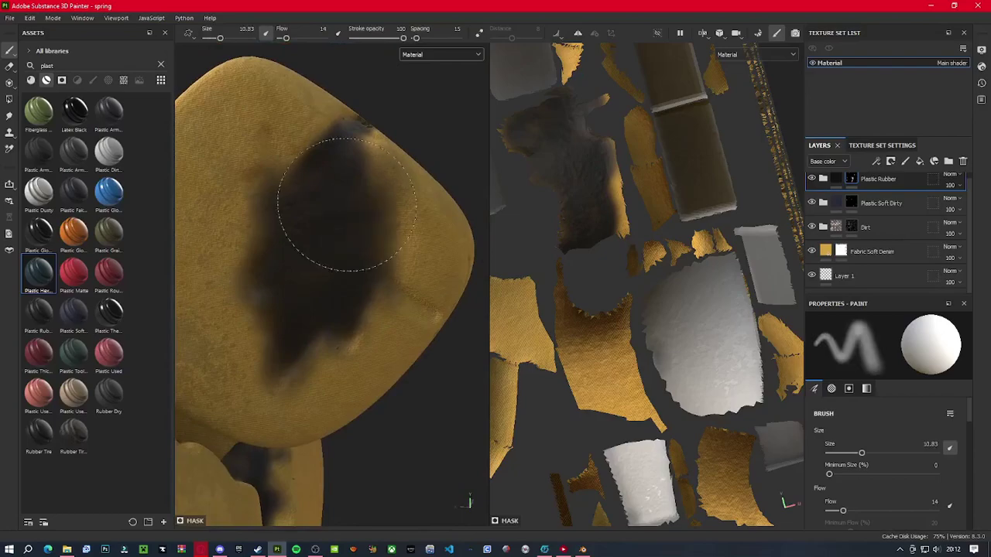
left_click_drag(416, 317, 376, 194, "alt")
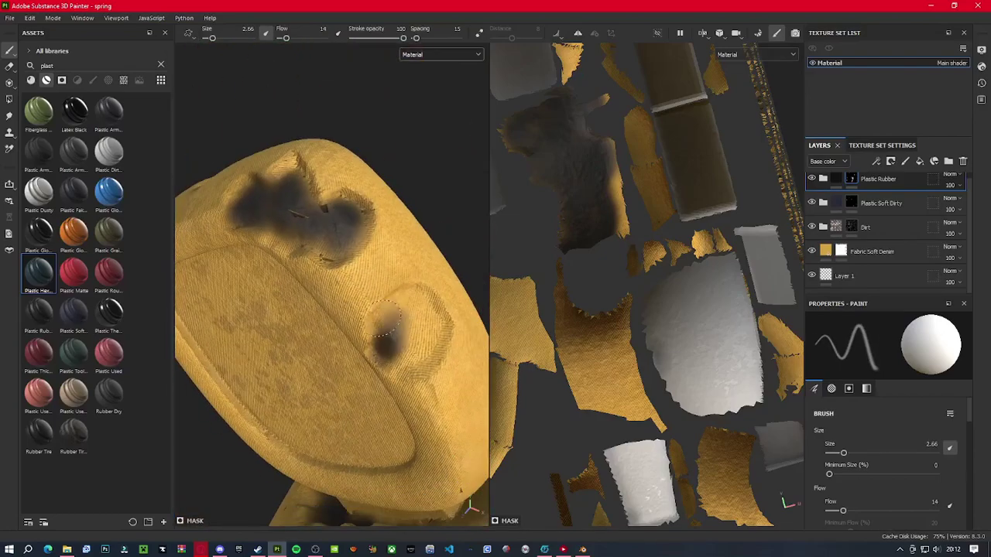
mouse_move(469, 502)
left_mouse_down("alt")
mouse_move(244, 209)
mouse_move(510, 231)
mouse_move(398, 221)
left_mouse_up("alt")
right_click_drag(398, 221, 434, 222, "ctrl")
left_click_drag(398, 221, 360, 316, "alt")
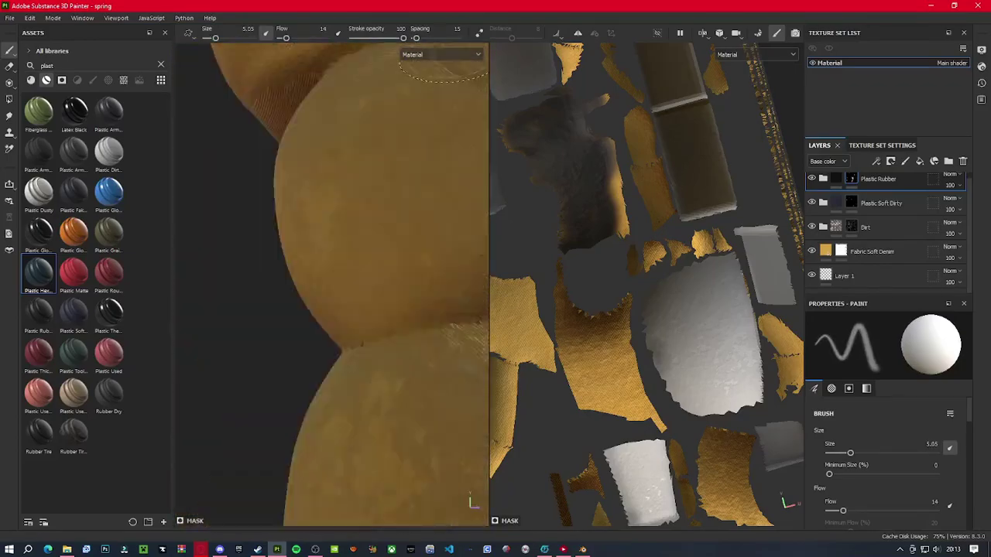
left_click_drag(302, 227, 329, 258, "alt")
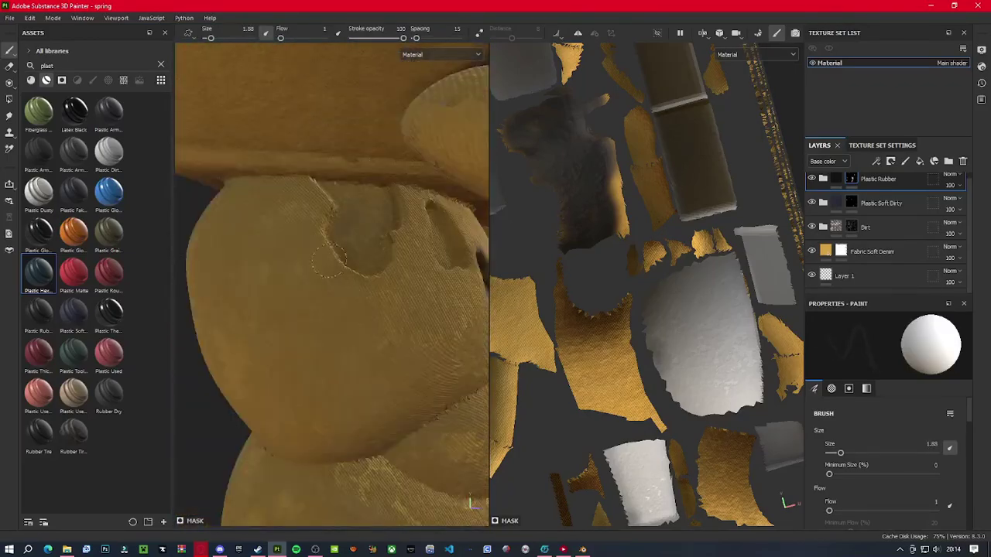
left_click_drag(419, 182, 305, 251, "alt")
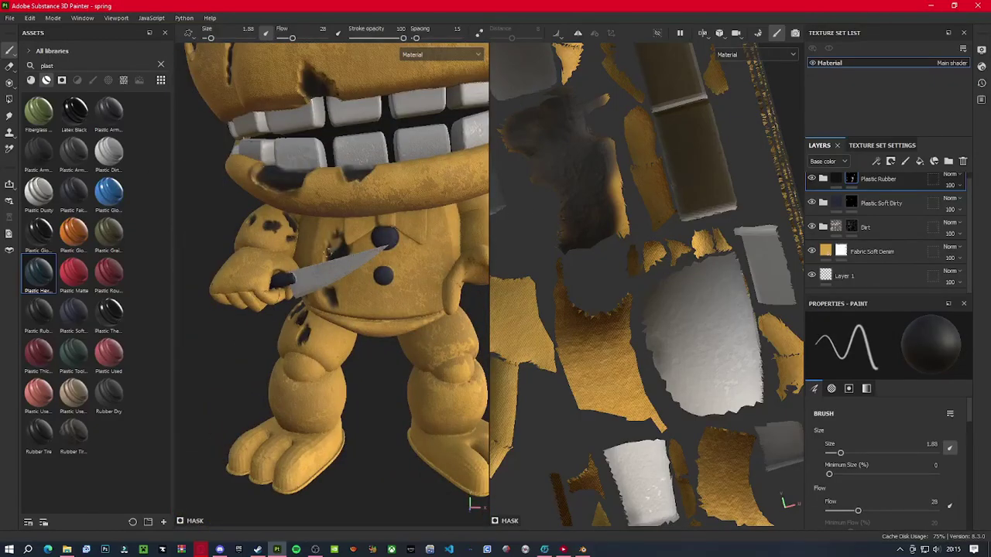
scroll(401, 257, "up", 5)
Duplicate the Fabric Soft Denim layer, give the copy a black mask and a lighter yellow colour
left_click(867, 252)
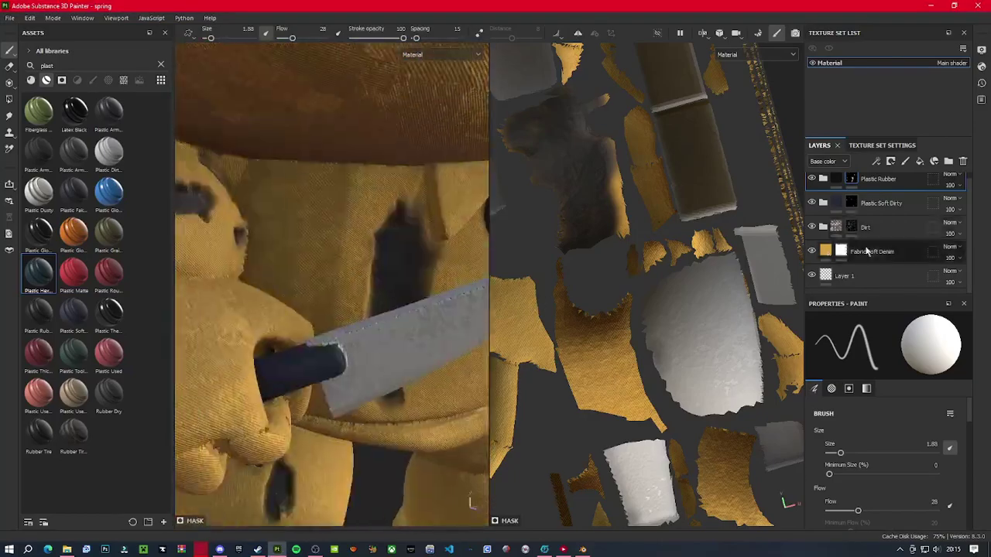
key("ctrl+d")
left_click(902, 494)
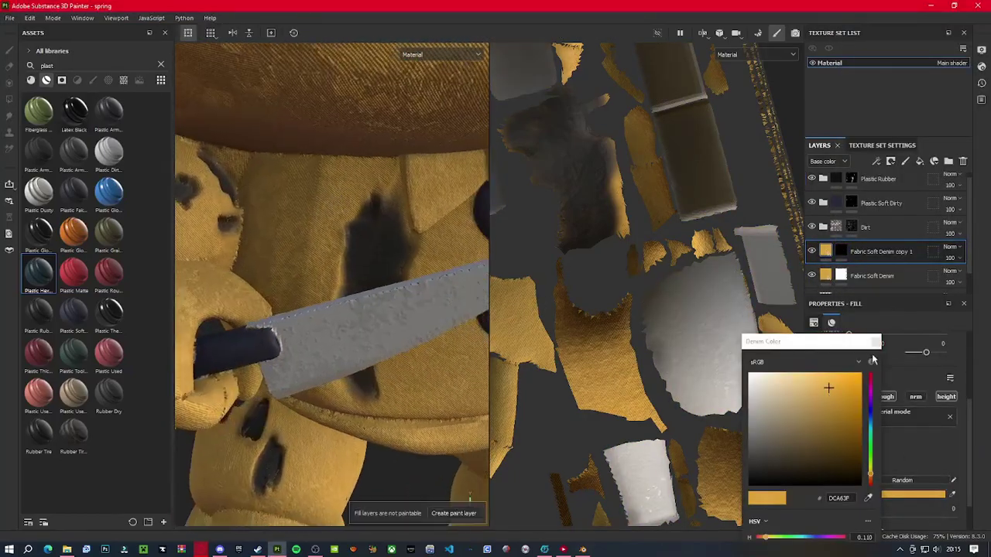
left_click(876, 341)
key("1")
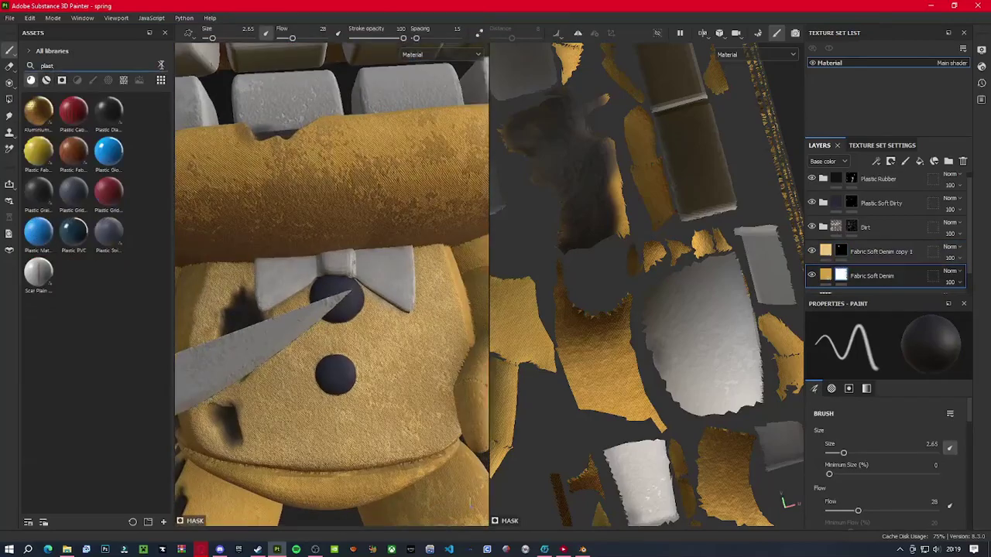
After trying Plastic Fabric Pyramid and Plastic Grid Bumpy, add Fabric Rough, adjust its tiling and colour
scroll(101, 309, "down", 2)
left_click_drag(38, 198, 362, 250)
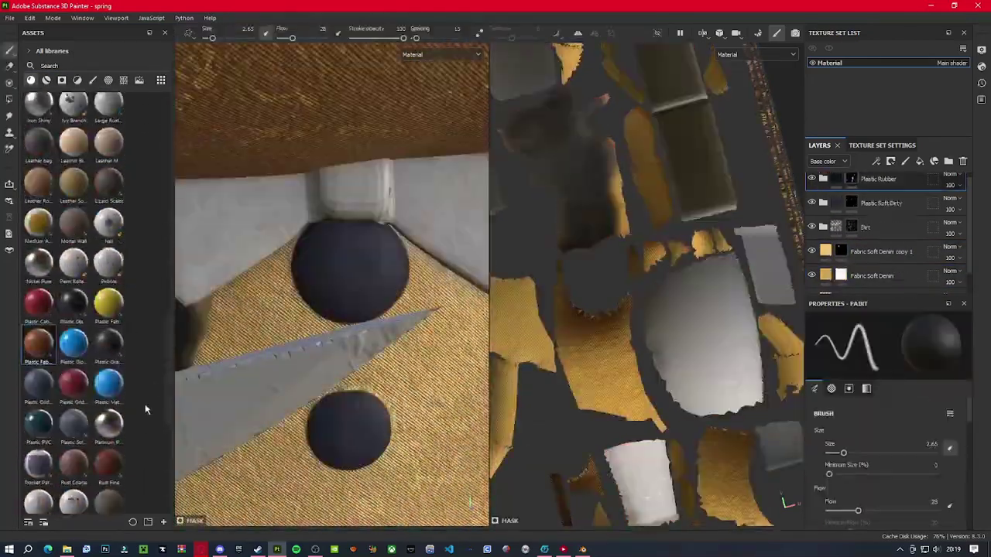
left_click_drag(38, 381, 333, 271)
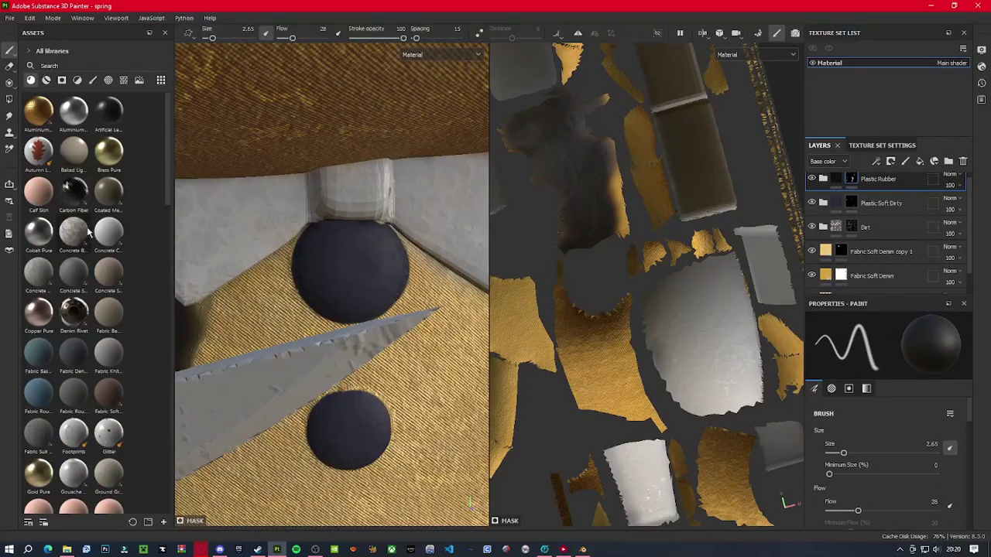
left_click_drag(38, 391, 333, 309)
left_click_drag(891, 408, 875, 411)
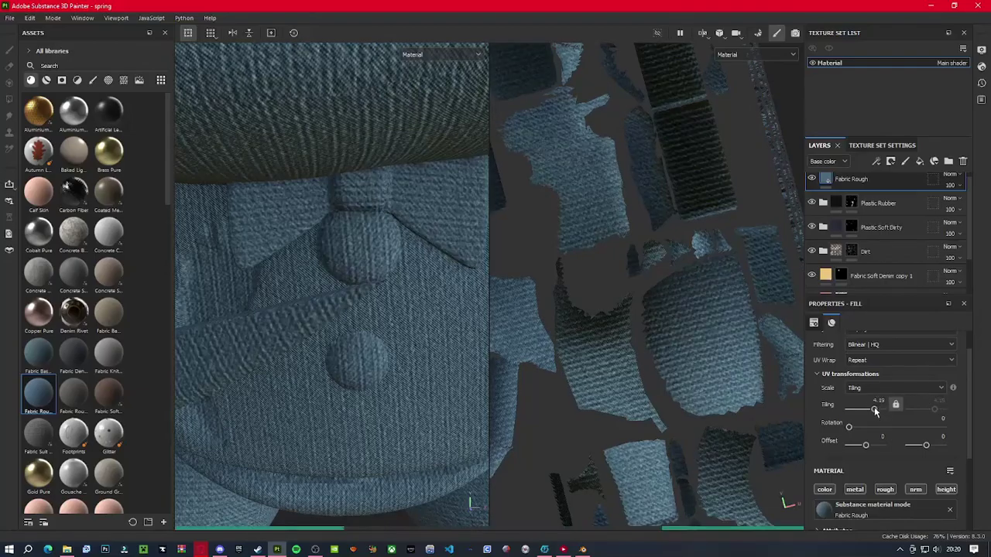
scroll(875, 411, "down", 5)
left_click(876, 342)
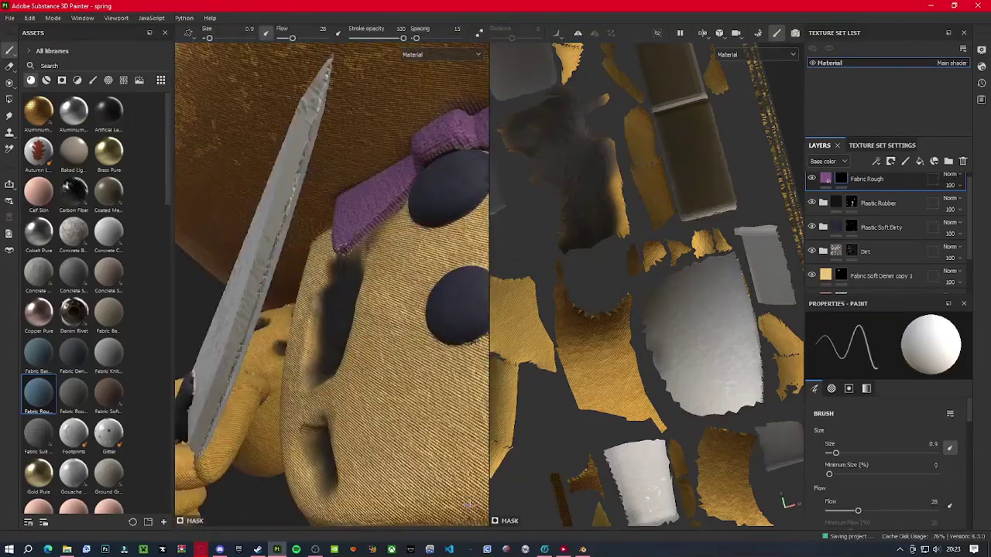
Paint dark rubber stains over both lobes of the ear, extending down and left
scroll(422, 228, "up", 5)
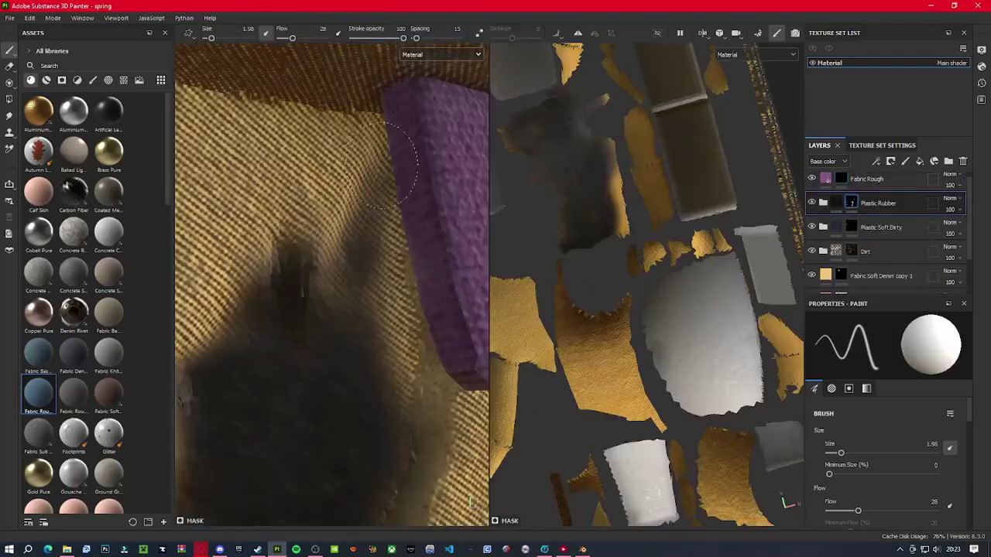
scroll(243, 400, "down", 5)
scroll(402, 257, "up", 5)
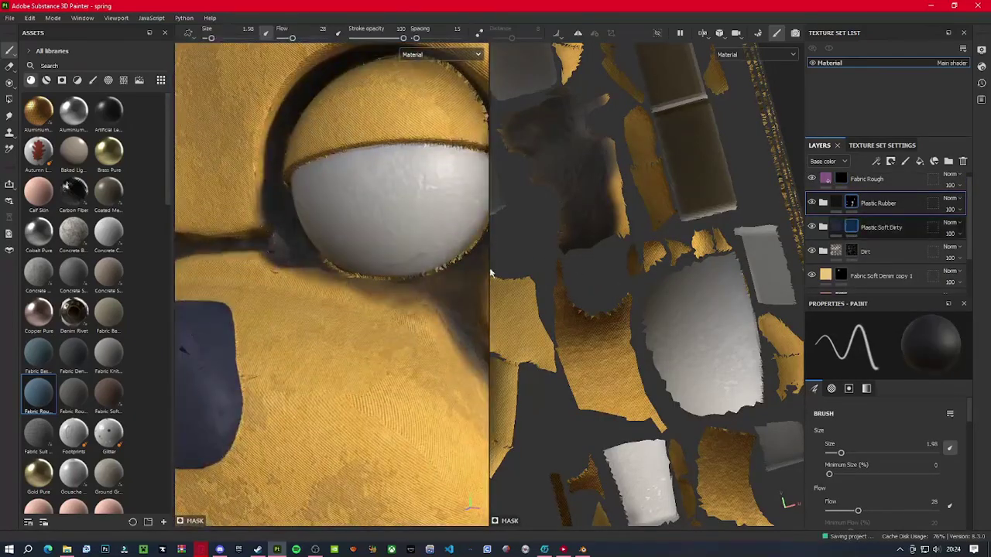
scroll(480, 271, "down", 5)
scroll(370, 183, "up", 5)
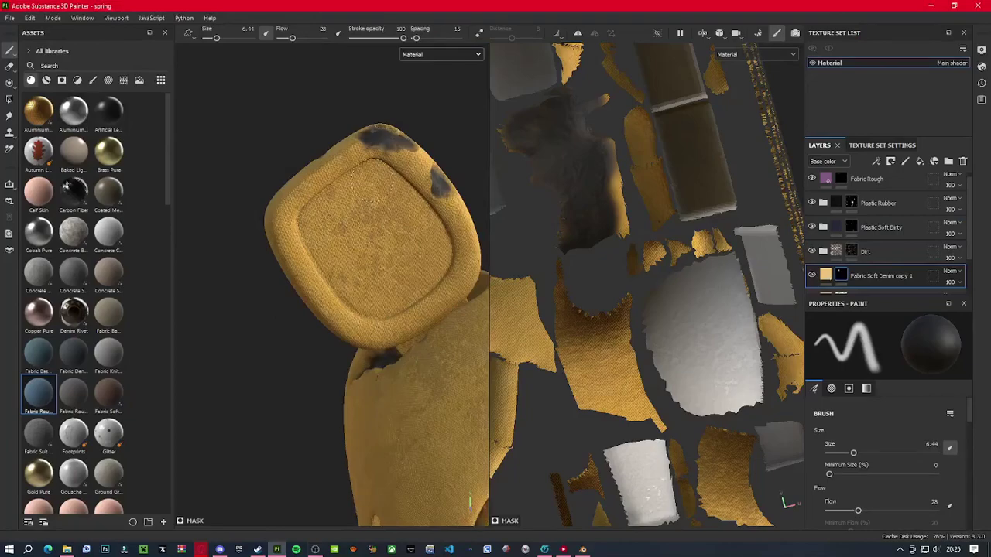
left_click_drag(317, 199, 284, 288, "alt")
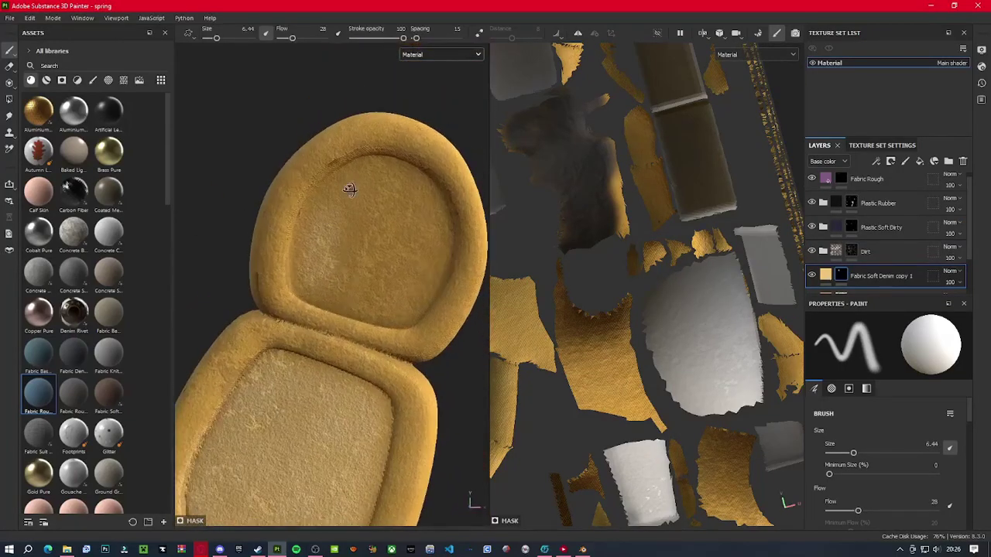
scroll(284, 288, "down", 5)
scroll(321, 279, "up", 5)
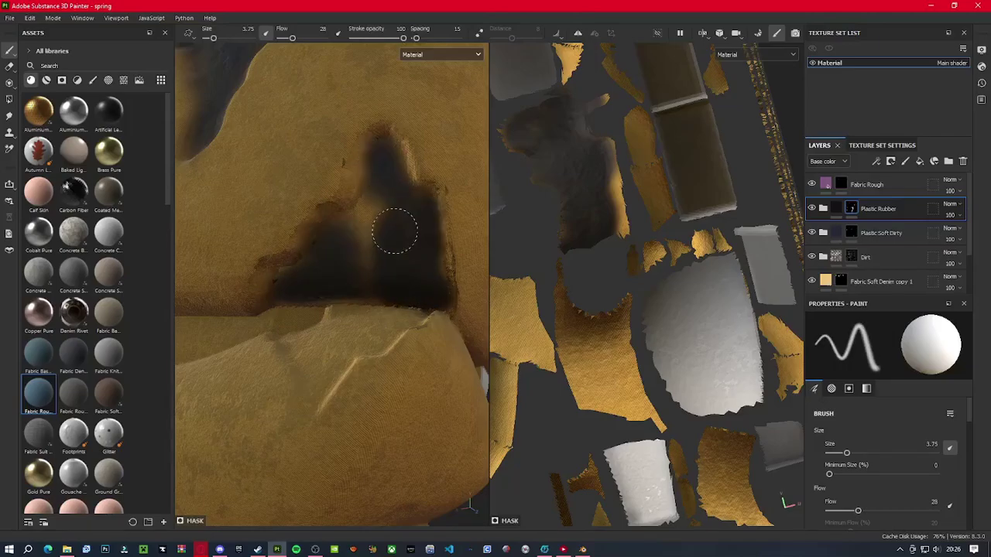
left_click_drag(395, 231, 363, 249)
mouse_move(350, 387)
left_mouse_down("alt")
mouse_move(383, 329)
mouse_move(387, 260)
mouse_move(346, 184)
left_mouse_up("alt")
left_click_drag(380, 261, 355, 292)
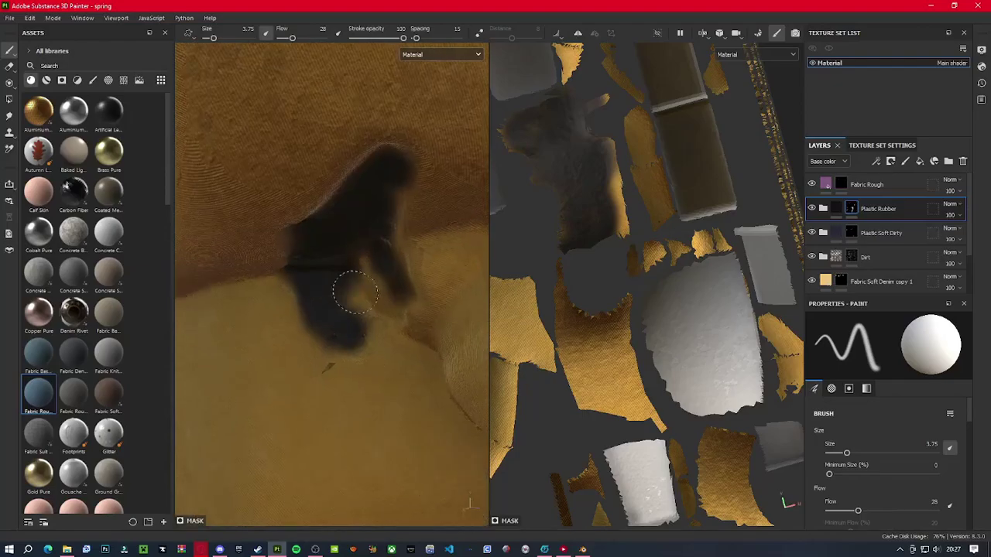
left_click_drag(305, 226, 387, 287, "alt")
scroll(333, 279, "up", 5)
Polygon-fill the belt gap with dark rubber staining
key("4")
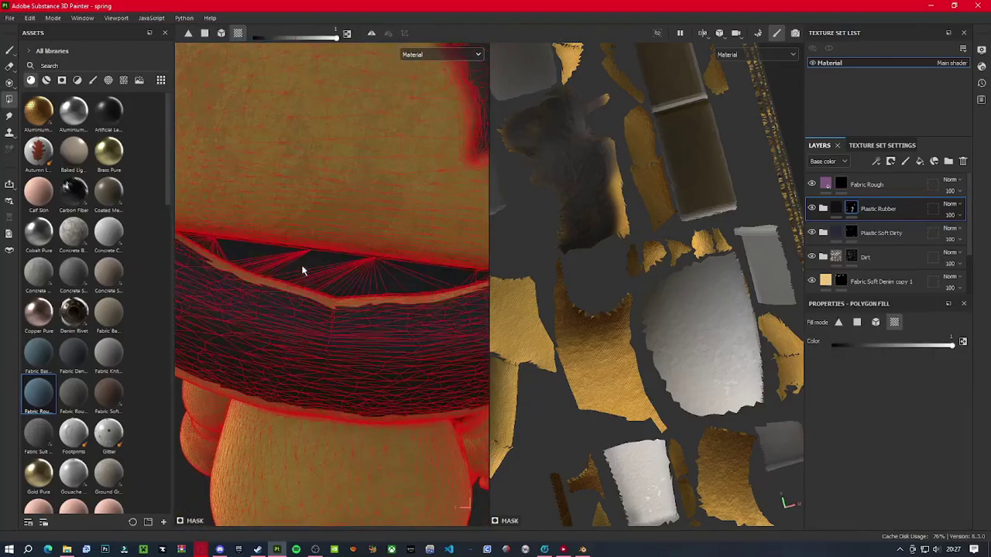
scroll(326, 273, "up", 5)
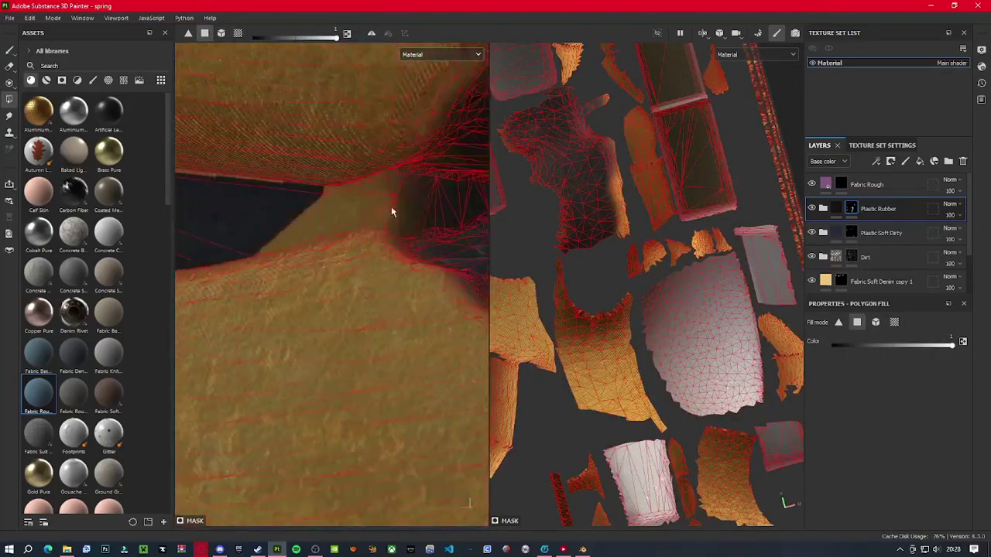
mouse_move(392, 210)
left_mouse_down("alt")
mouse_move(365, 194)
mouse_move(355, 290)
mouse_move(247, 303)
mouse_move(346, 318)
mouse_move(259, 258)
left_mouse_up("alt")
key("1")
key("bracketleft")
key("bracketleft")
key("bracketleft")
Brush dark rubber stains around the head and ear with a larger brush
scroll(334, 308, "up", 3)
scroll(278, 281, "up", 2)
left_click_drag(430, 286, 364, 294, "alt")
scroll(333, 284, "down", 5)
scroll(332, 284, "up", 5)
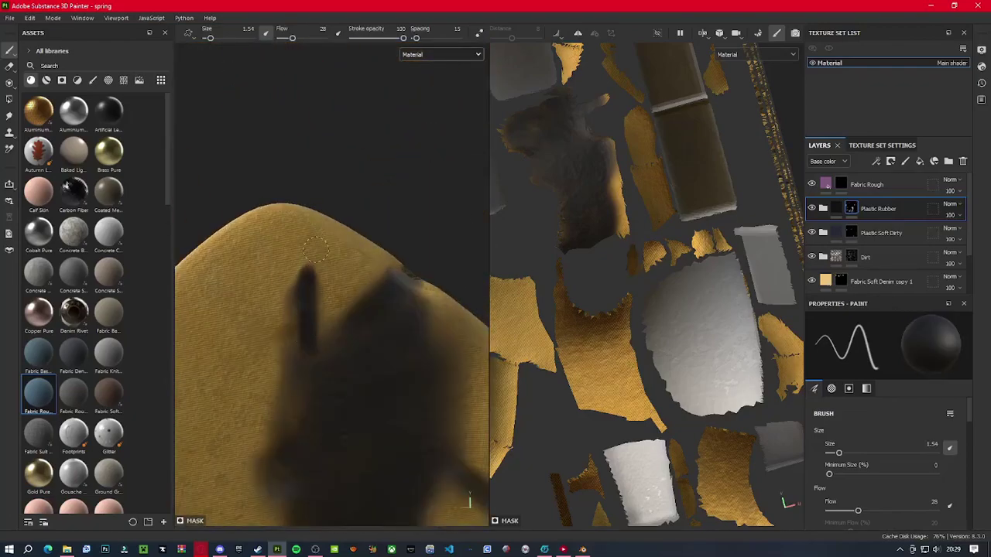
key("bracketright")
key("bracketright")
key("bracketright")
mouse_move(321, 432)
left_mouse_down("alt")
mouse_move(344, 270)
mouse_move(364, 255)
mouse_move(354, 394)
mouse_move(339, 305)
left_mouse_up("alt")
scroll(318, 279, "down", 5)
scroll(362, 232, "up", 3)
scroll(363, 229, "up", 2)
Fill and brush dark rubber staining around the teeth, mouth and eyes
key("4")
left_click_drag(377, 317, 297, 248, "alt")
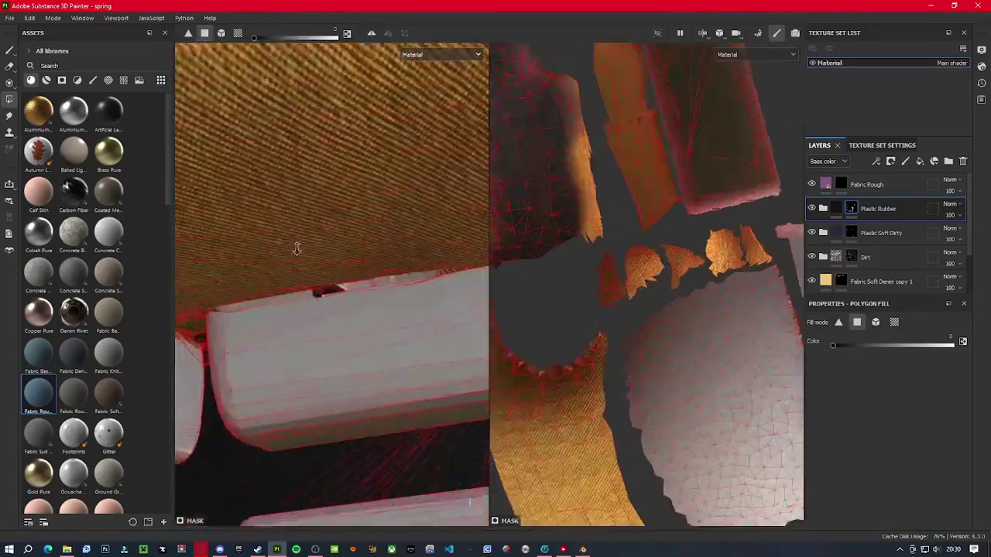
right_click_drag(297, 249, 350, 243, "alt")
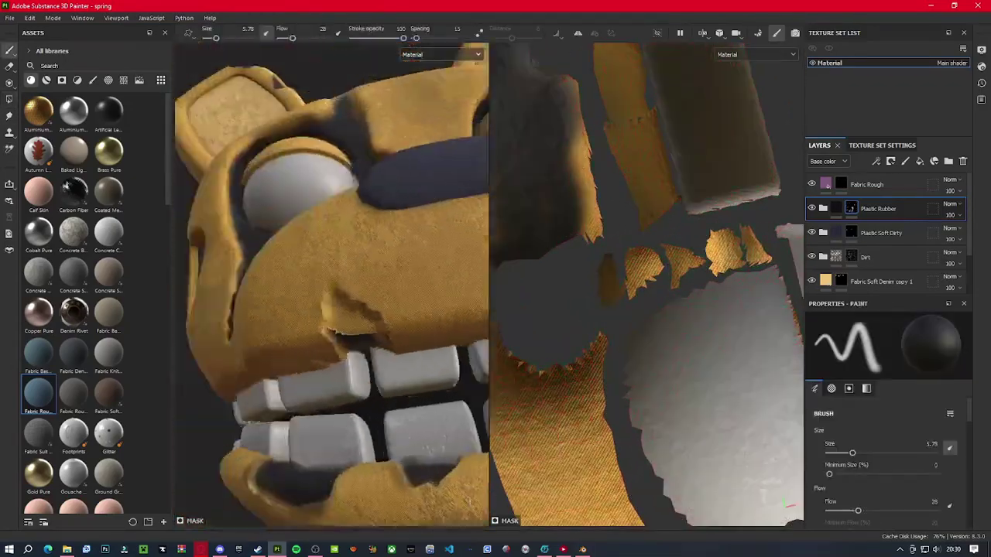
key("1")
scroll(356, 218, "down", 5)
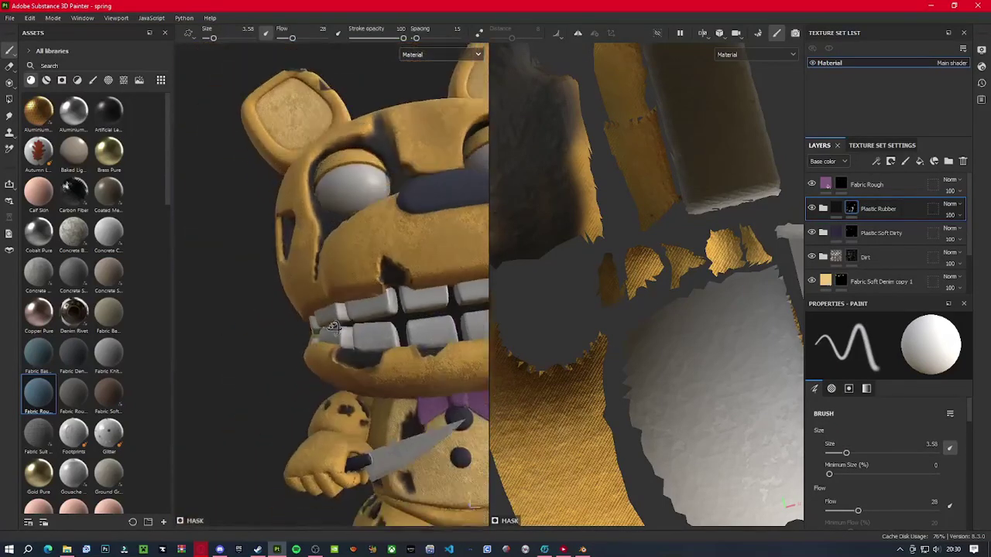
left_click_drag(365, 288, 473, 502, "alt")
scroll(472, 501, "up", 5)
Add Plastic Grainy from a 'plastic' search as a fill layer with a black mask
left_click(49, 66)
type("pl")
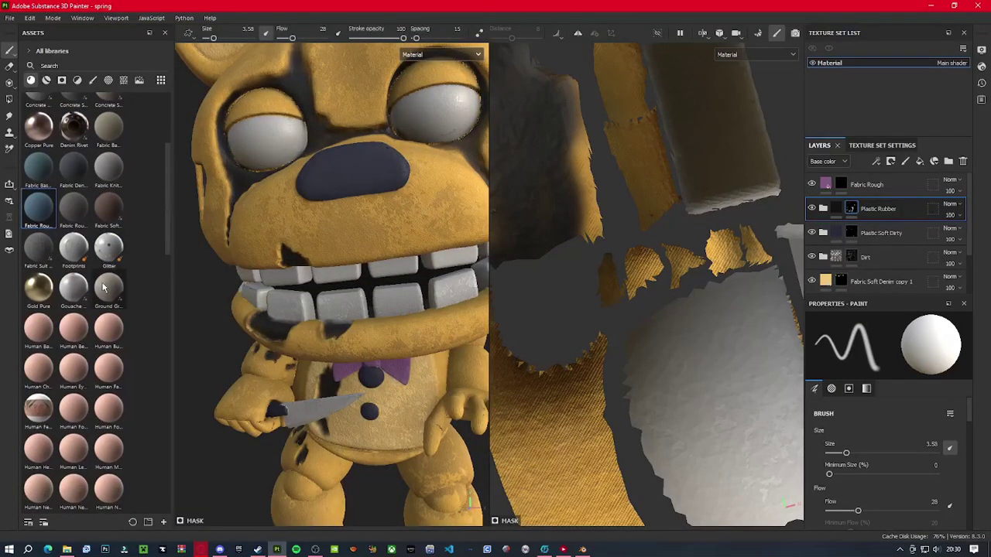
type("astic")
left_click_drag(39, 189, 875, 251)
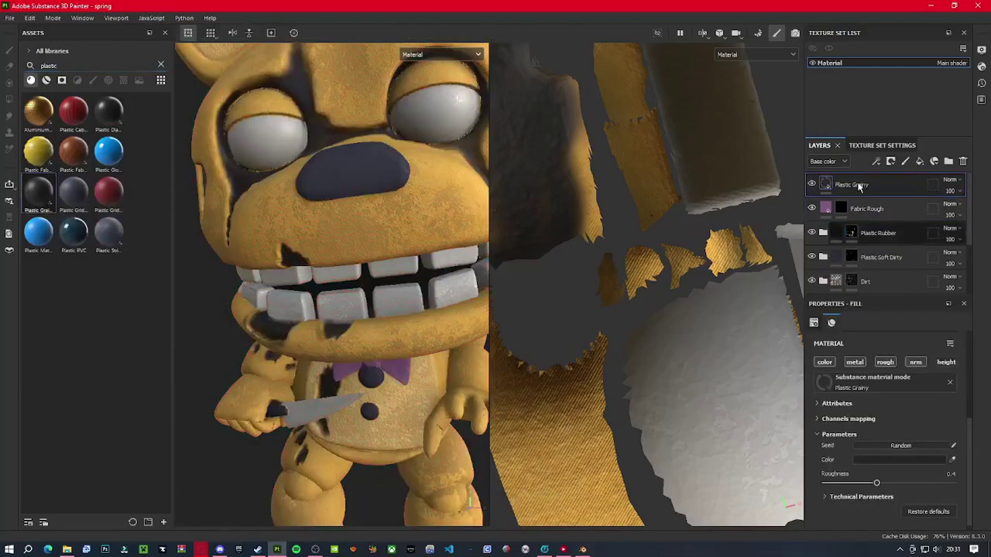
scroll(873, 395, "down", 2)
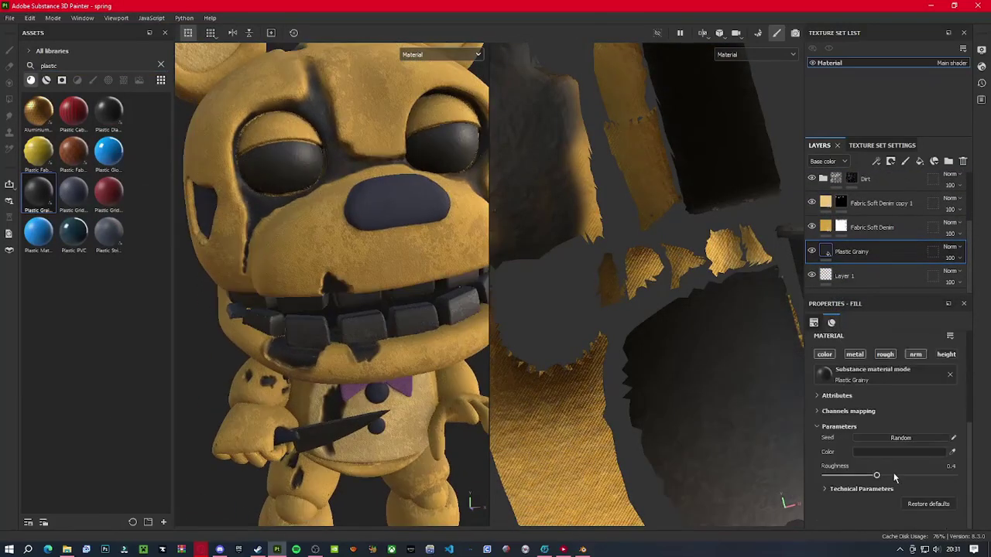
left_click(914, 483)
left_click(876, 250)
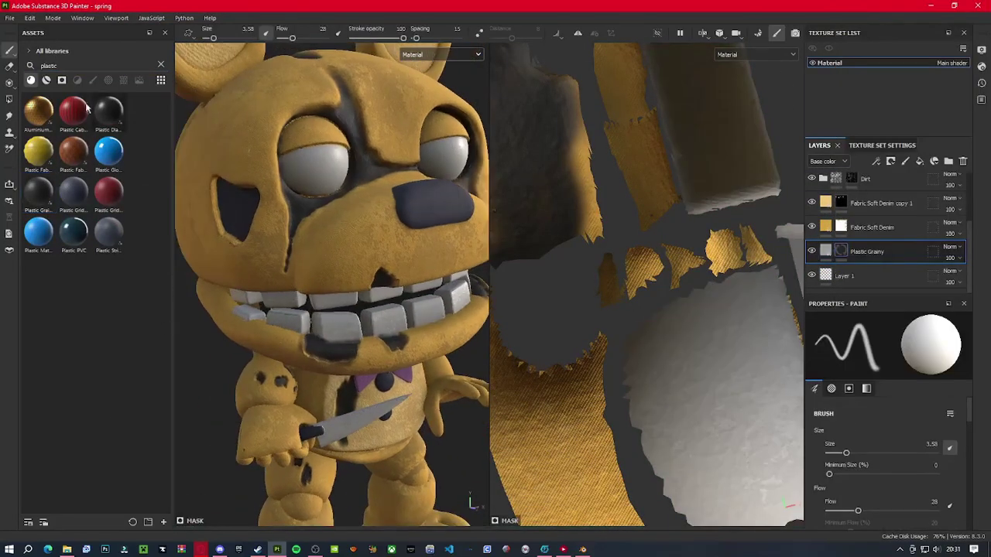
scroll(332, 199, "up", 3)
scroll(332, 199, "up", 2)
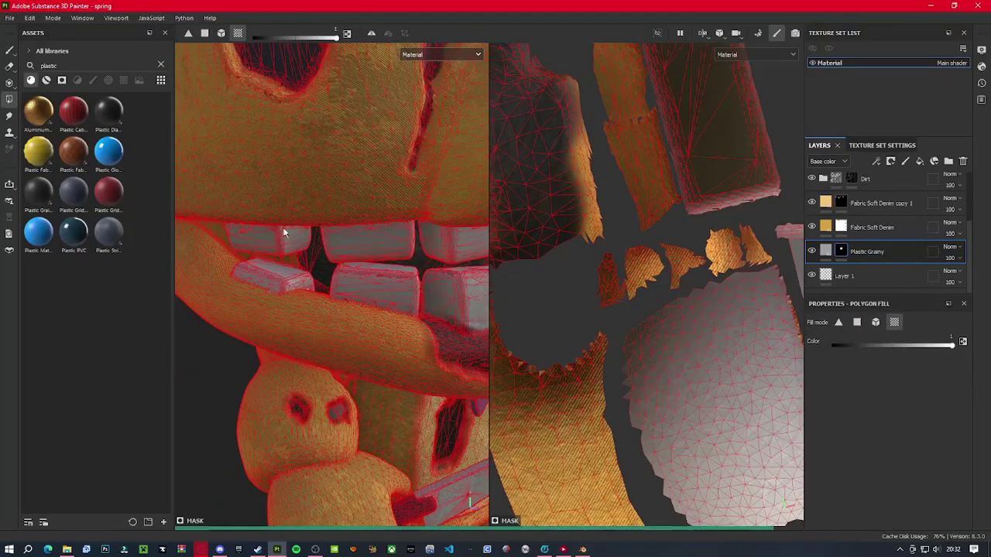
scroll(327, 273, "up", 3)
scroll(229, 251, "up", 3)
scroll(229, 250, "up", 3)
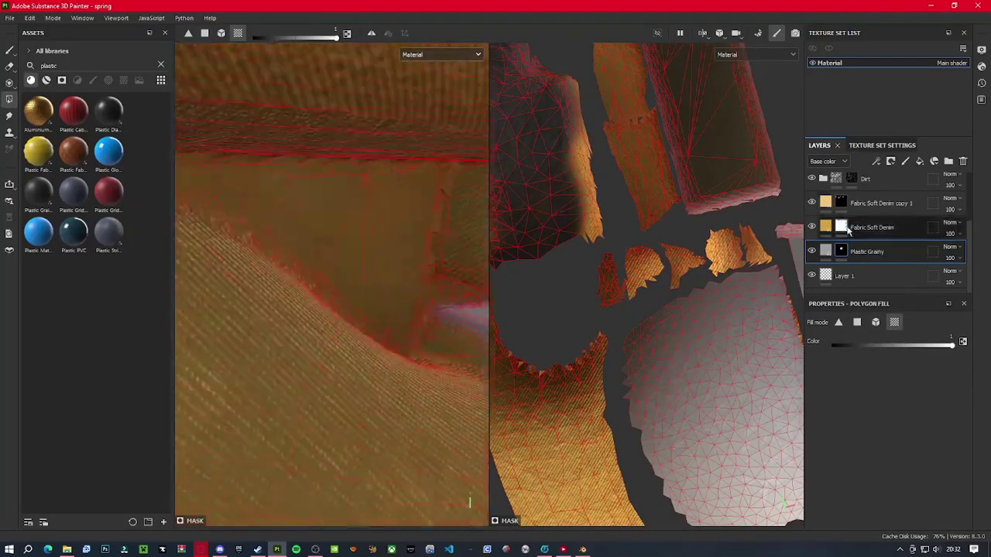
left_click(872, 226)
Paint black rubber stains on the yellow denim beside the grey tooth
key("1")
right_click_drag(442, 220, 418, 221, "ctrl")
left_click_drag(418, 232, 382, 315, "alt")
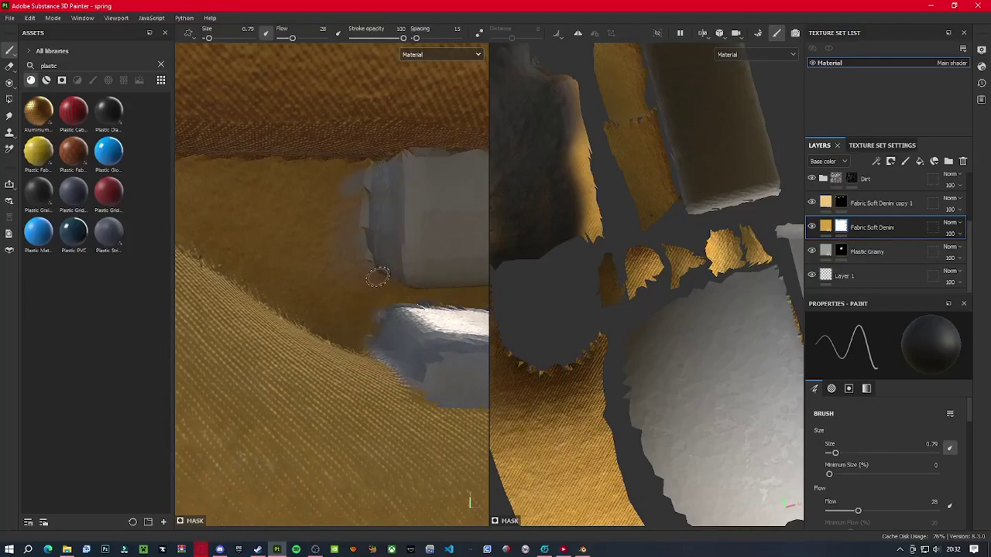
scroll(856, 210, "up", 2)
mouse_move(378, 278)
left_mouse_down("alt")
mouse_move(434, 256)
mouse_move(405, 236)
left_mouse_up("alt")
right_click_drag(406, 236, 415, 234, "ctrl")
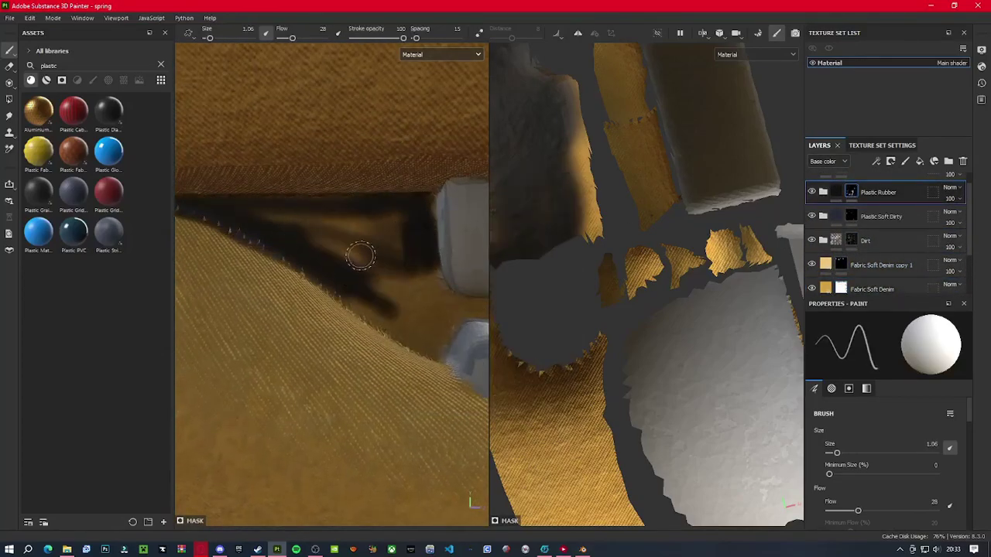
right_click_drag(434, 344, 422, 344, "ctrl")
mouse_move(422, 344)
left_mouse_down("alt")
mouse_move(349, 274)
mouse_move(235, 371)
left_mouse_up("alt")
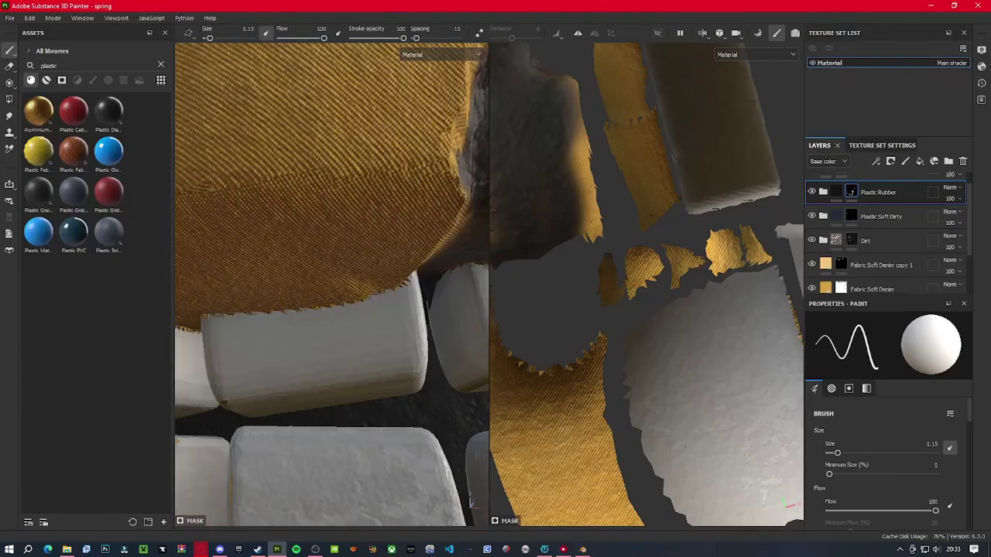
left_click_drag(337, 368, 343, 295, "alt")
left_click_drag(358, 260, 240, 317)
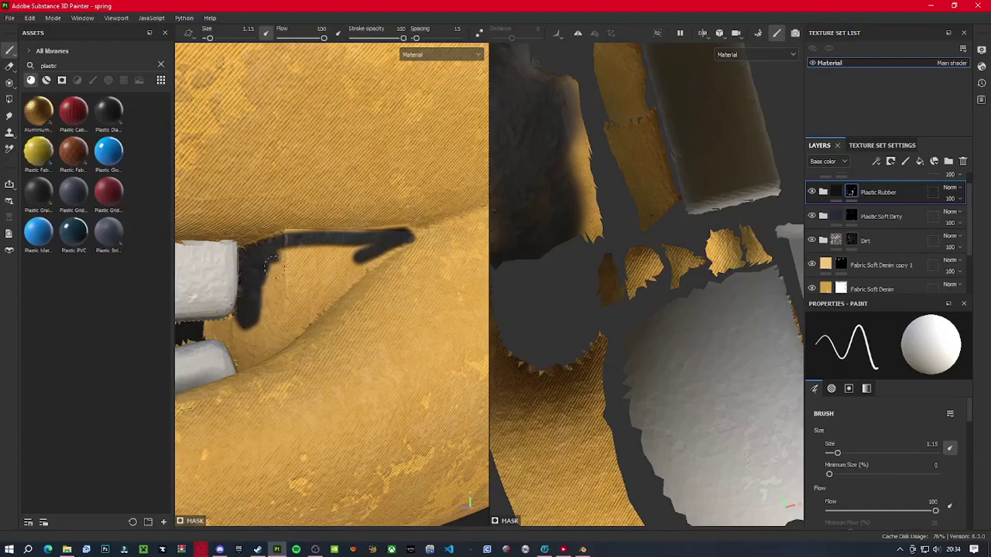
Extend the dark staining into the mouth gaps and lower lip beneath the teeth
right_click_drag(268, 317, 256, 317, "ctrl")
left_click_drag(255, 317, 352, 350, "alt")
left_click_drag(369, 285, 412, 302, "alt")
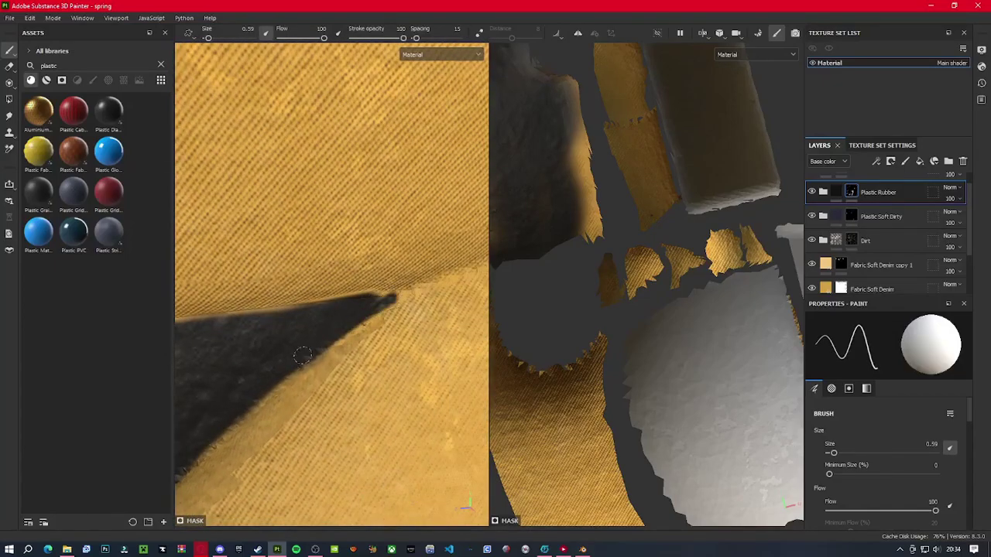
right_click_drag(302, 356, 329, 356, "ctrl")
scroll(329, 356, "down", 5)
scroll(329, 356, "up", 2)
left_click_drag(410, 274, 464, 283, "alt")
On the Plastic Grainy layer's mask, fill the bear's teeth with whole-face polygon fill
left_click(842, 251)
mouse_move(372, 256)
left_mouse_down("alt")
mouse_move(394, 242)
mouse_move(369, 259)
mouse_move(353, 303)
left_mouse_up("alt")
key("4")
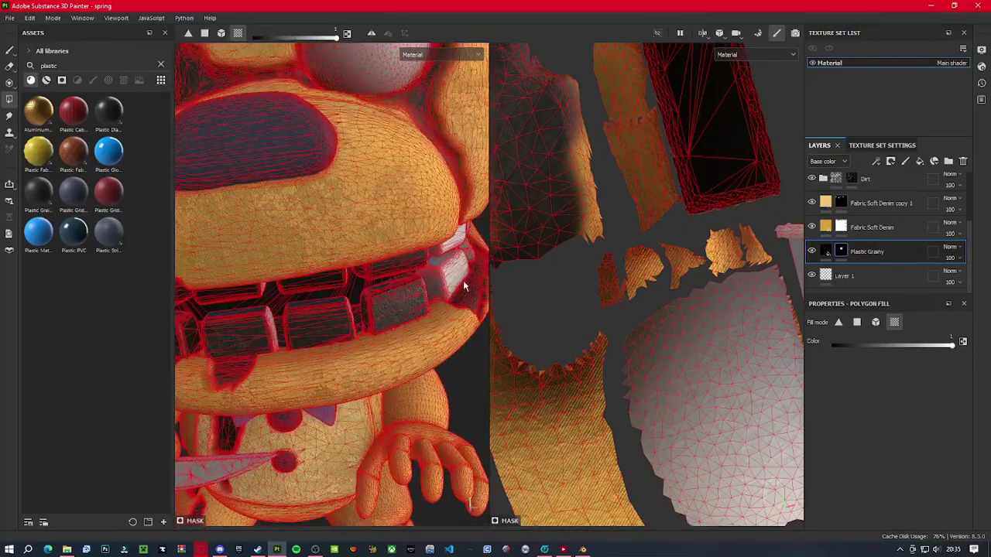
mouse_move(463, 287)
left_mouse_down("alt")
mouse_move(416, 253)
mouse_move(195, 325)
left_mouse_up("alt")
right_click_drag(195, 325, 298, 267, "alt")
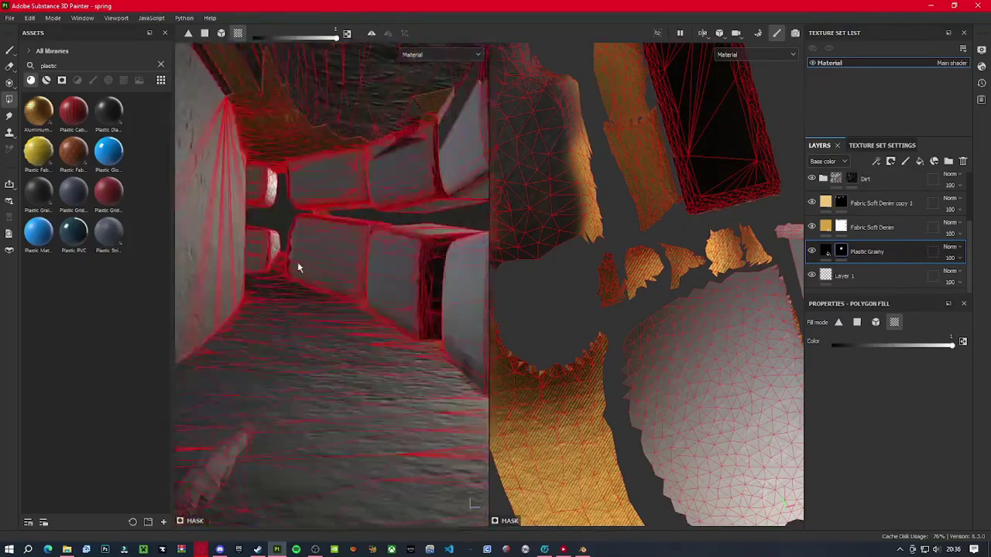
mouse_move(297, 267)
left_mouse_down("alt")
mouse_move(400, 239)
mouse_move(306, 224)
mouse_move(295, 237)
mouse_move(352, 177)
mouse_move(367, 201)
left_mouse_up("alt")
scroll(393, 202, "down", 5)
scroll(310, 233, "up", 3)
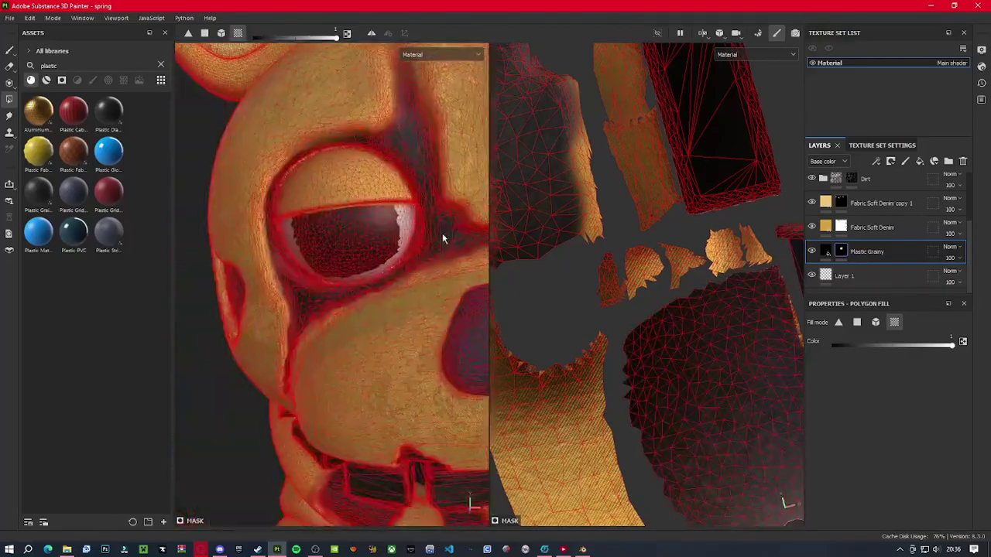
scroll(354, 255, "down", 3)
Set the teeth plastic colour to light grey DCDCDC, then select the floor plane in Blender
left_click(746, 462)
left_click_drag(746, 462, 728, 393)
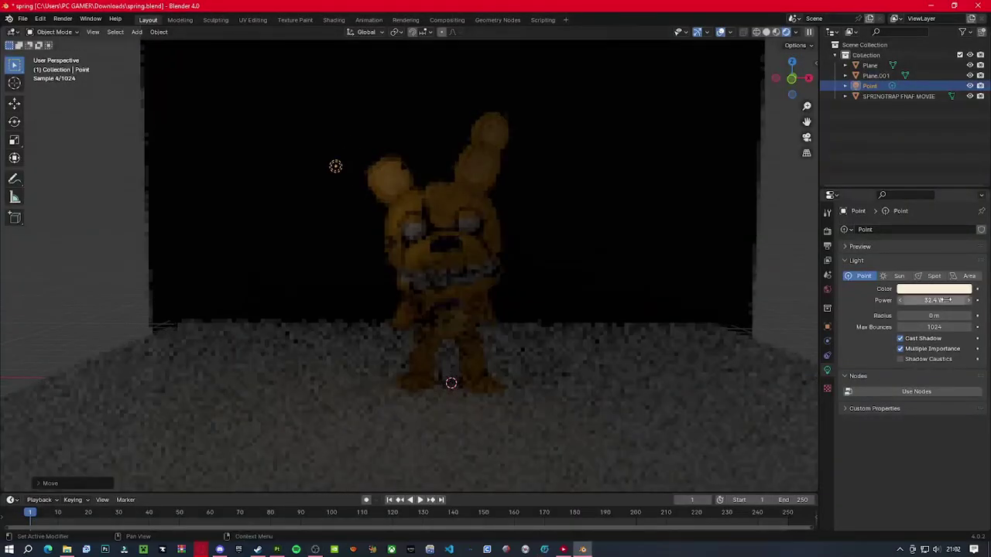
left_click(869, 65)
left_click(827, 411)
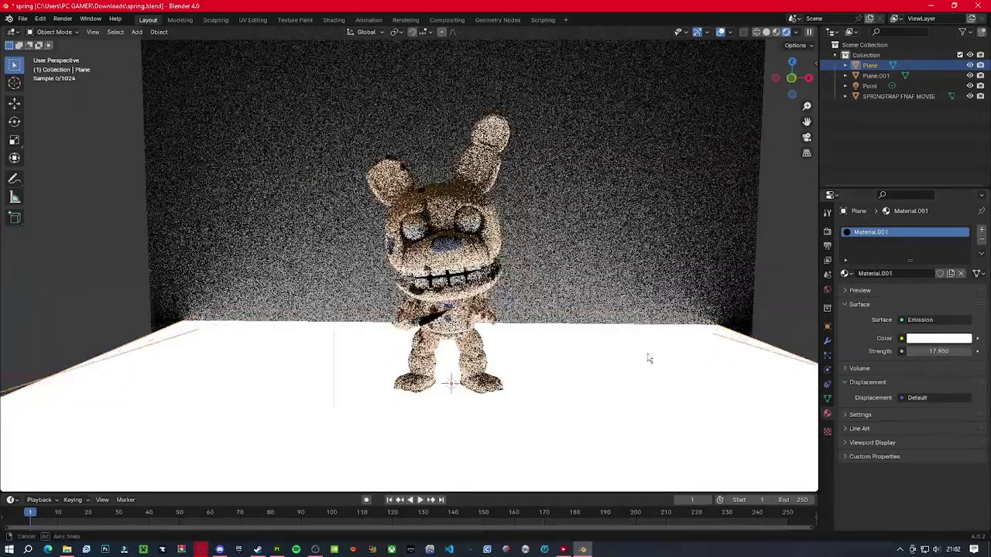
Change the floor plane's surface shader, then paste an extra copy of the point light in front view
left_click(937, 320)
left_click(890, 232)
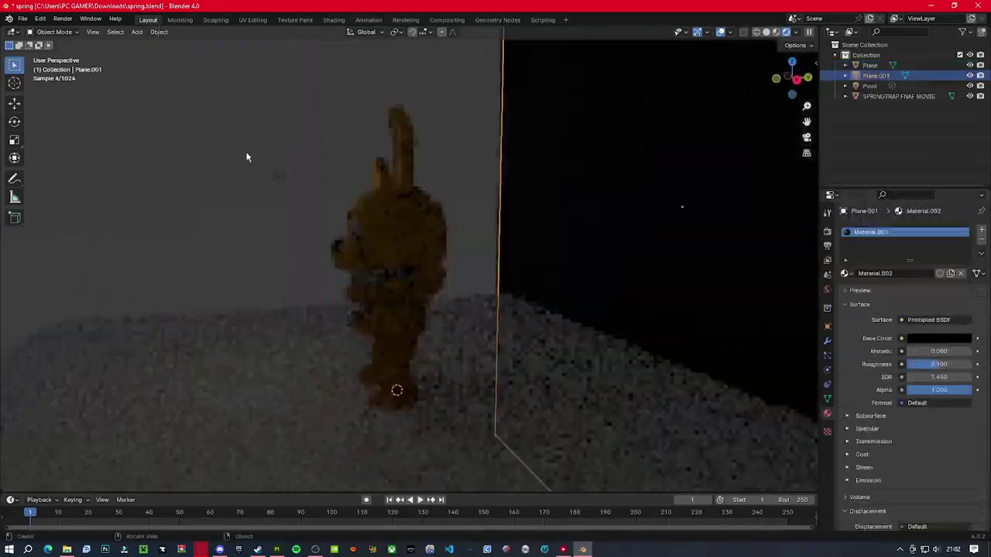
left_click(376, 204)
key("KP_1")
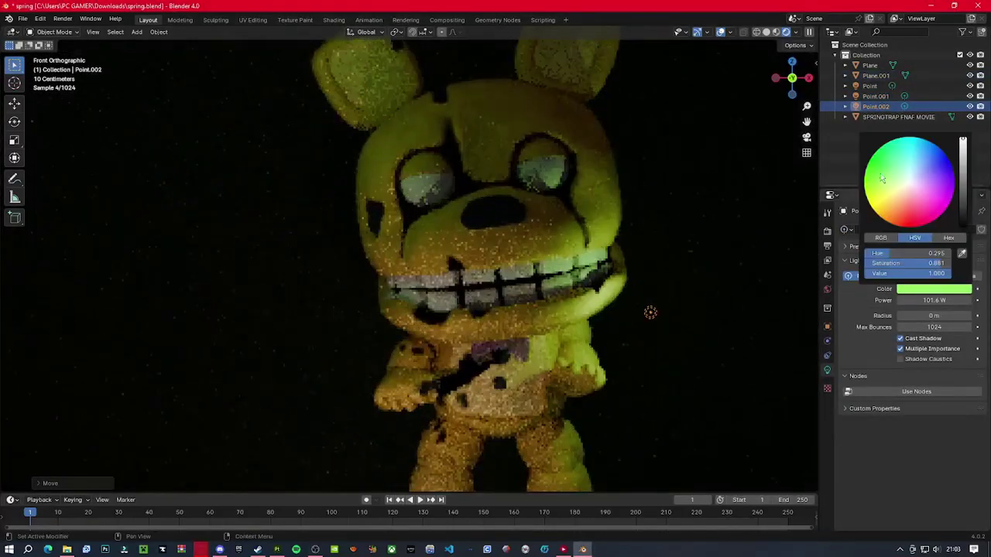
key("ctrl+v")
scroll(612, 294, "down", 2)
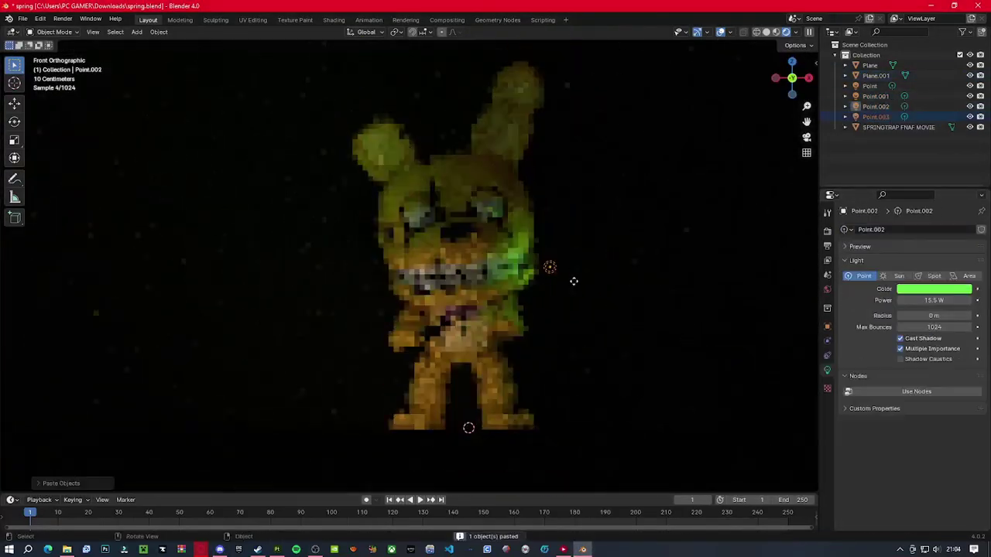